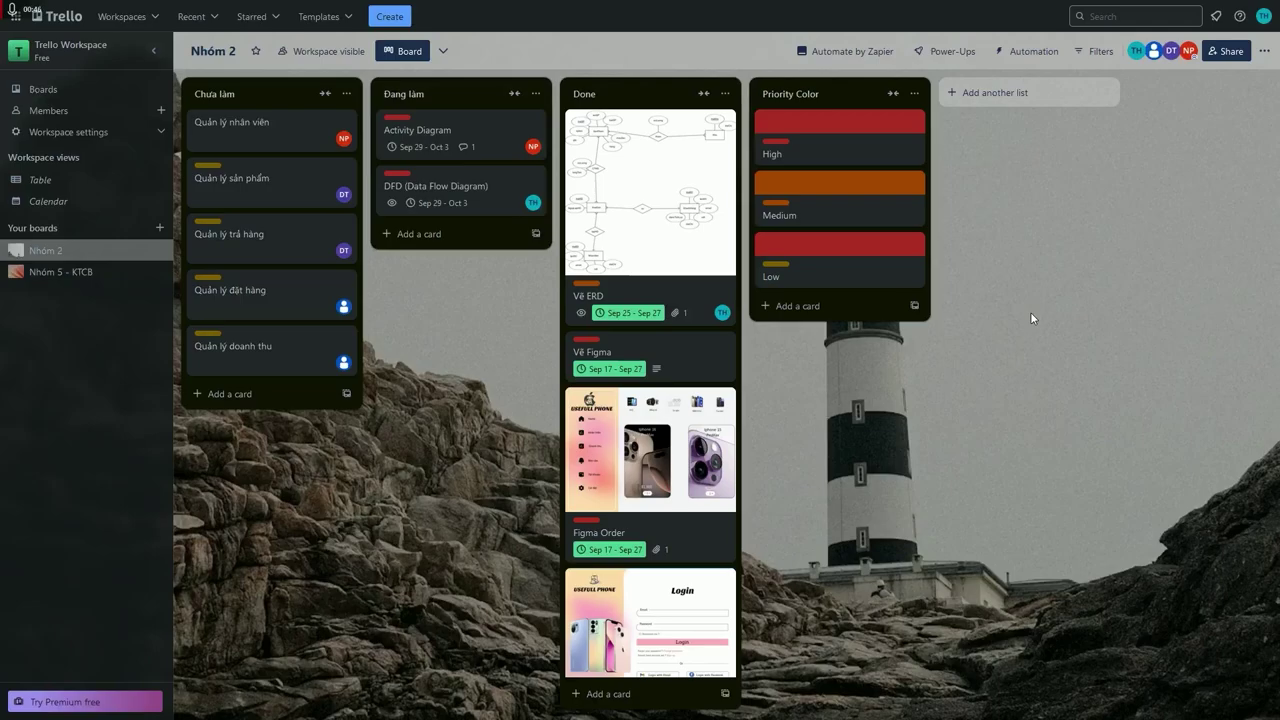
Open the board's Power-Ups directory and search it for "Export"
click(955, 53)
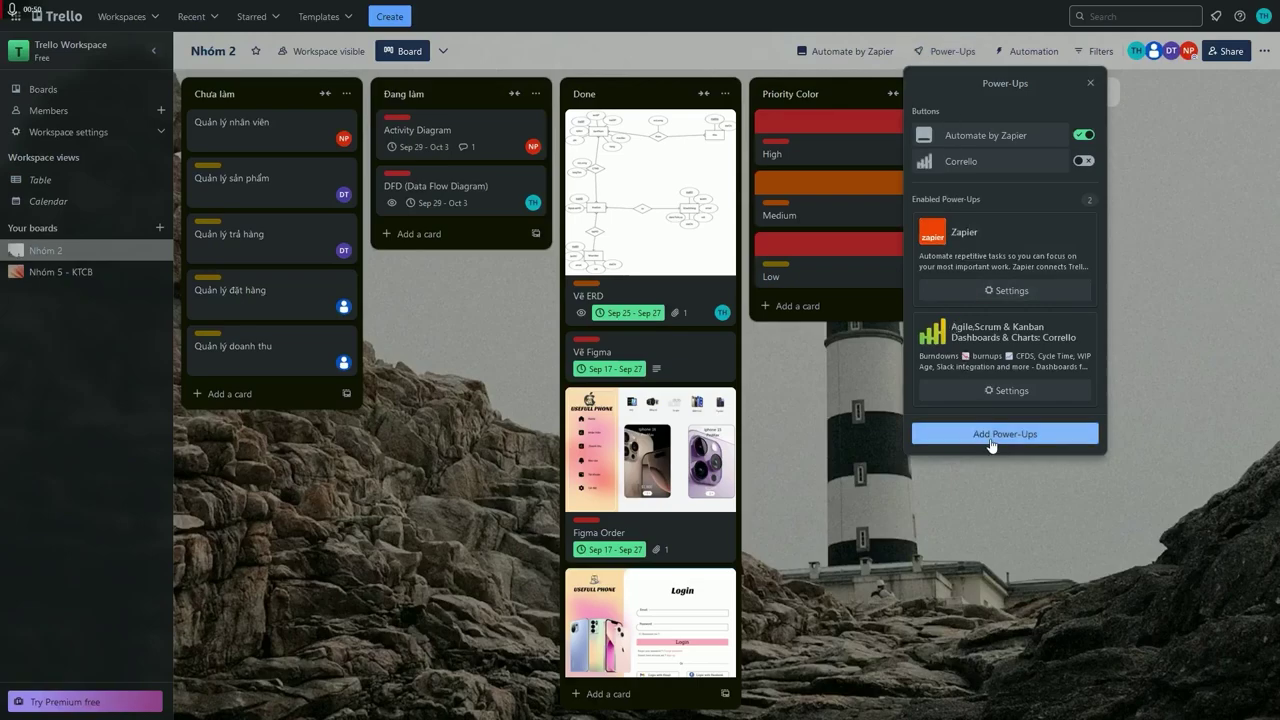
click(990, 434)
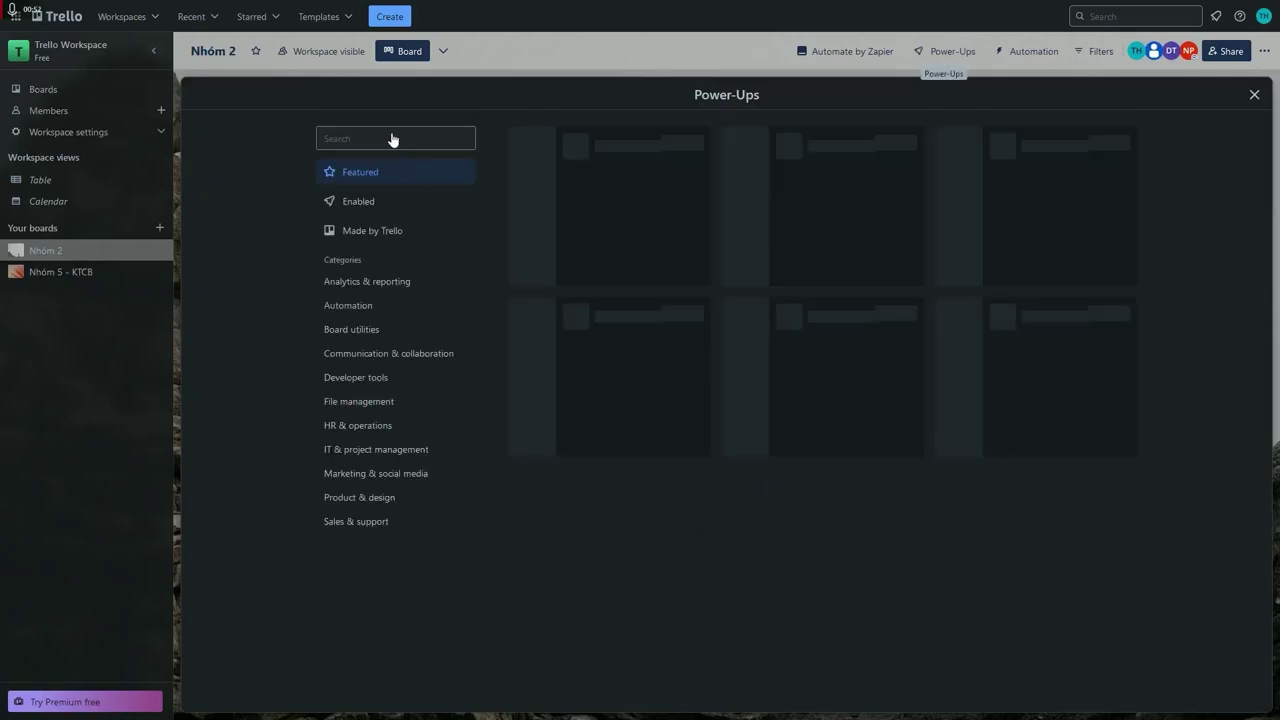
click(392, 137)
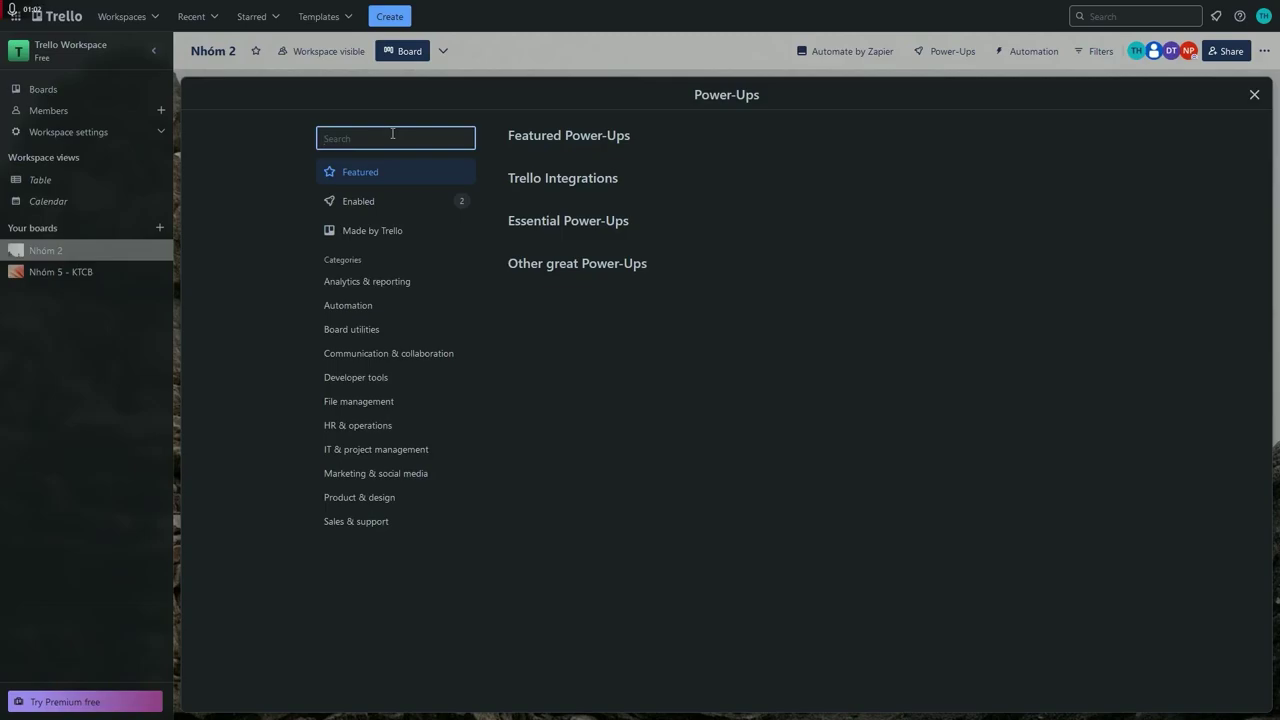
text(Expor)
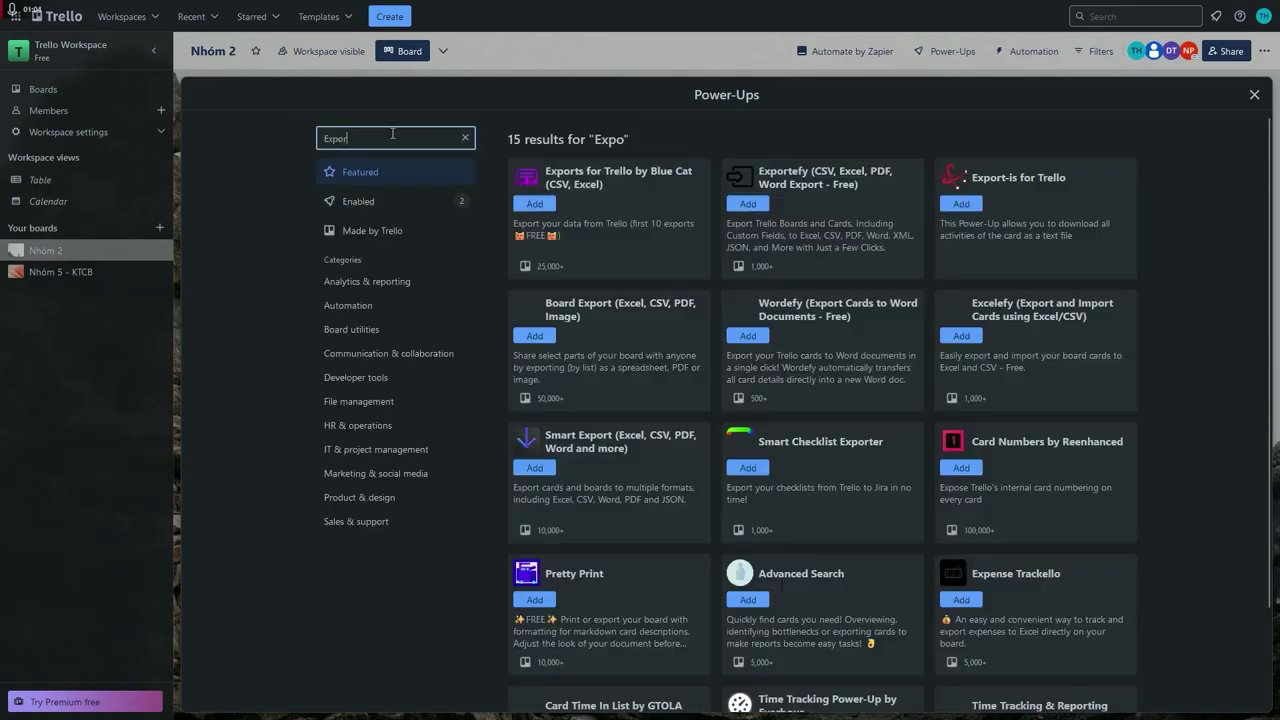
text(t)
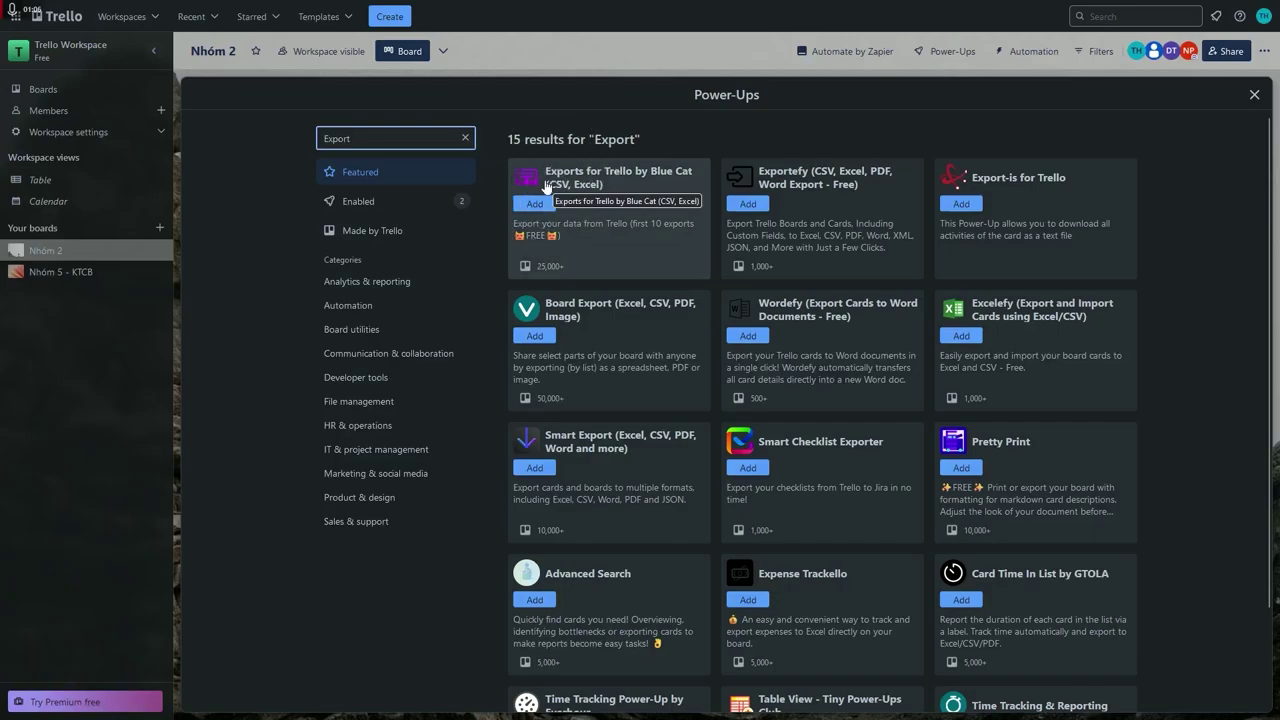
Add the Exports for Trello by Blue Cat (CSV, Excel) Power-Up to the board
click(545, 186)
click(537, 186)
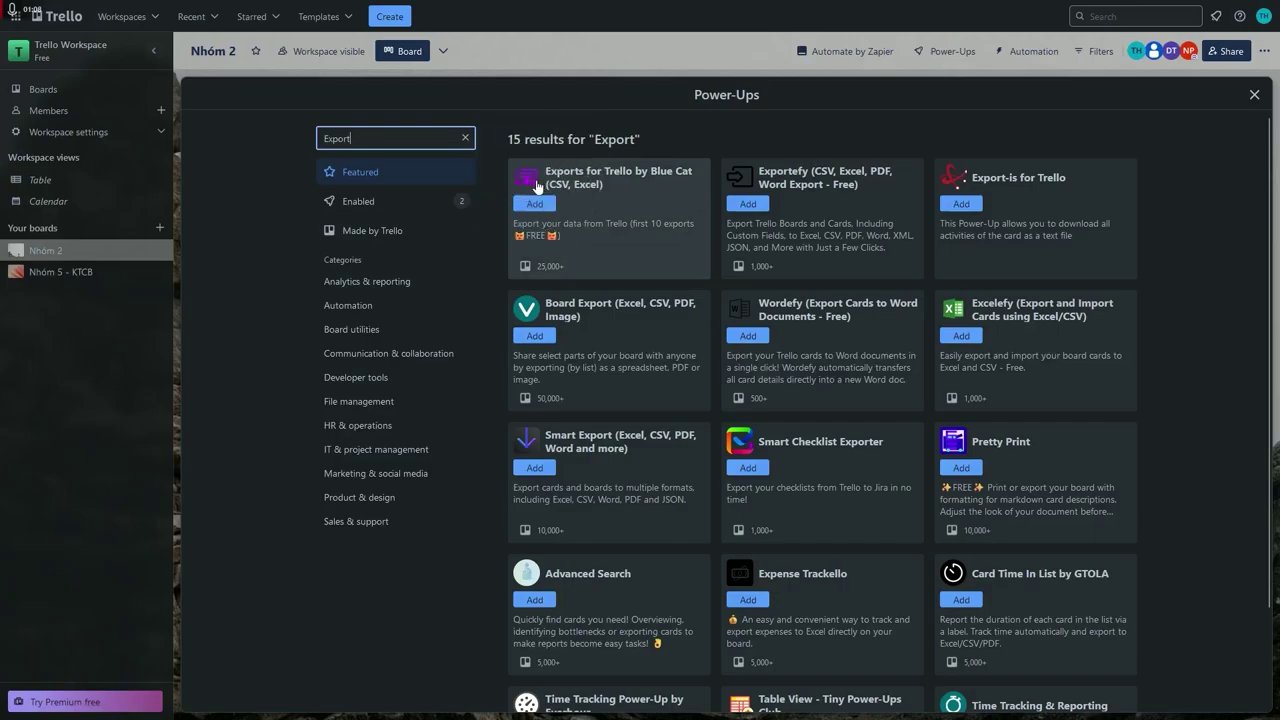
click(534, 204)
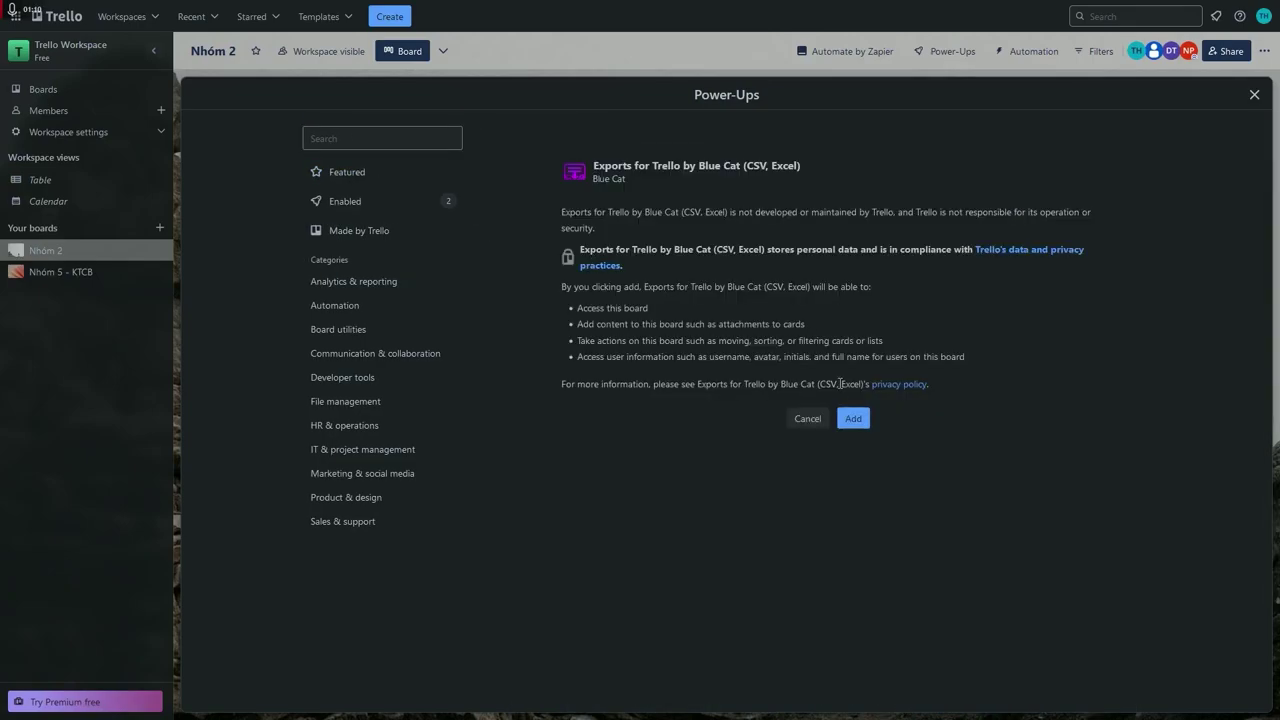
click(853, 419)
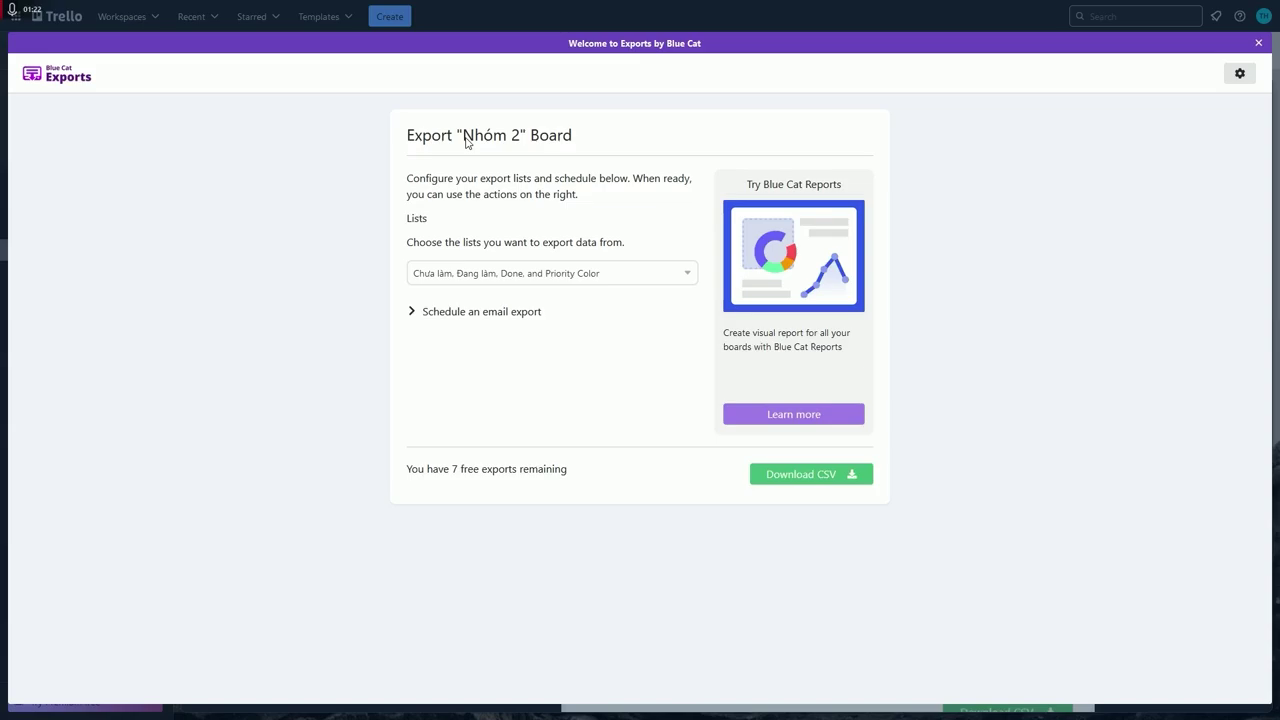
Check that all four lists of the "Nhóm 2" board are included in the export and download it as CSV
drag(409, 134, 586, 143)
click(565, 145)
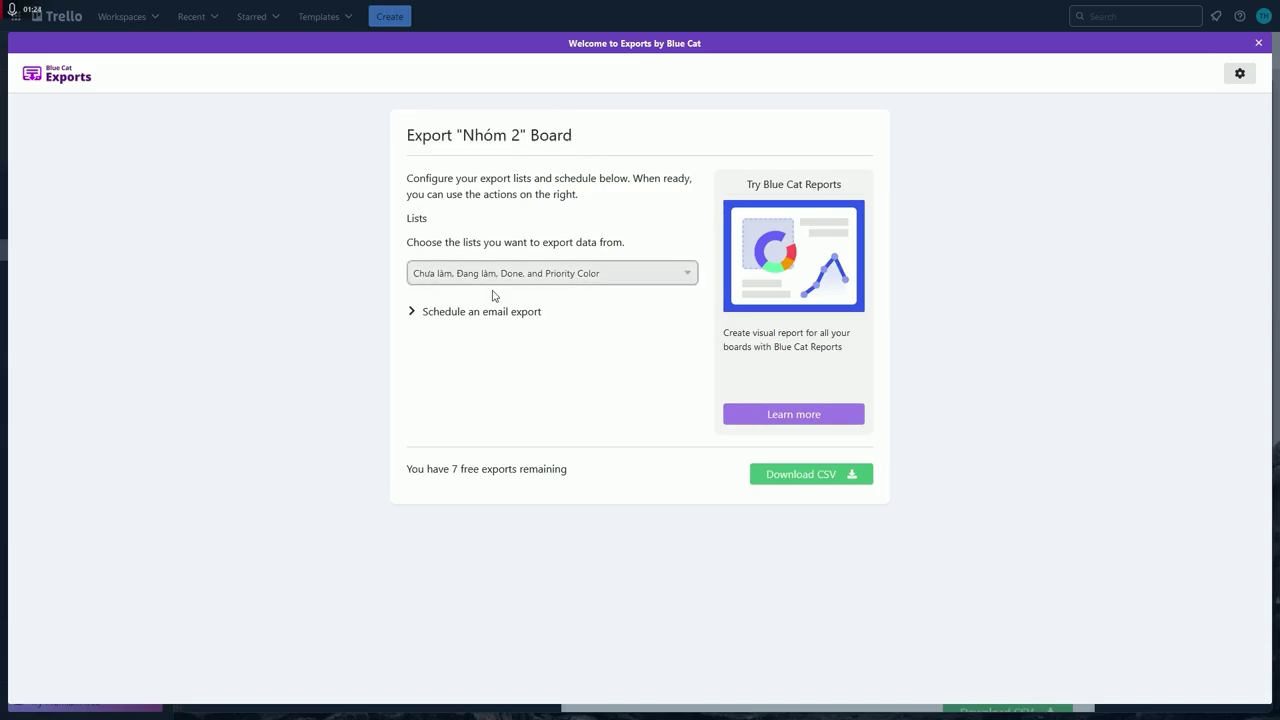
click(502, 274)
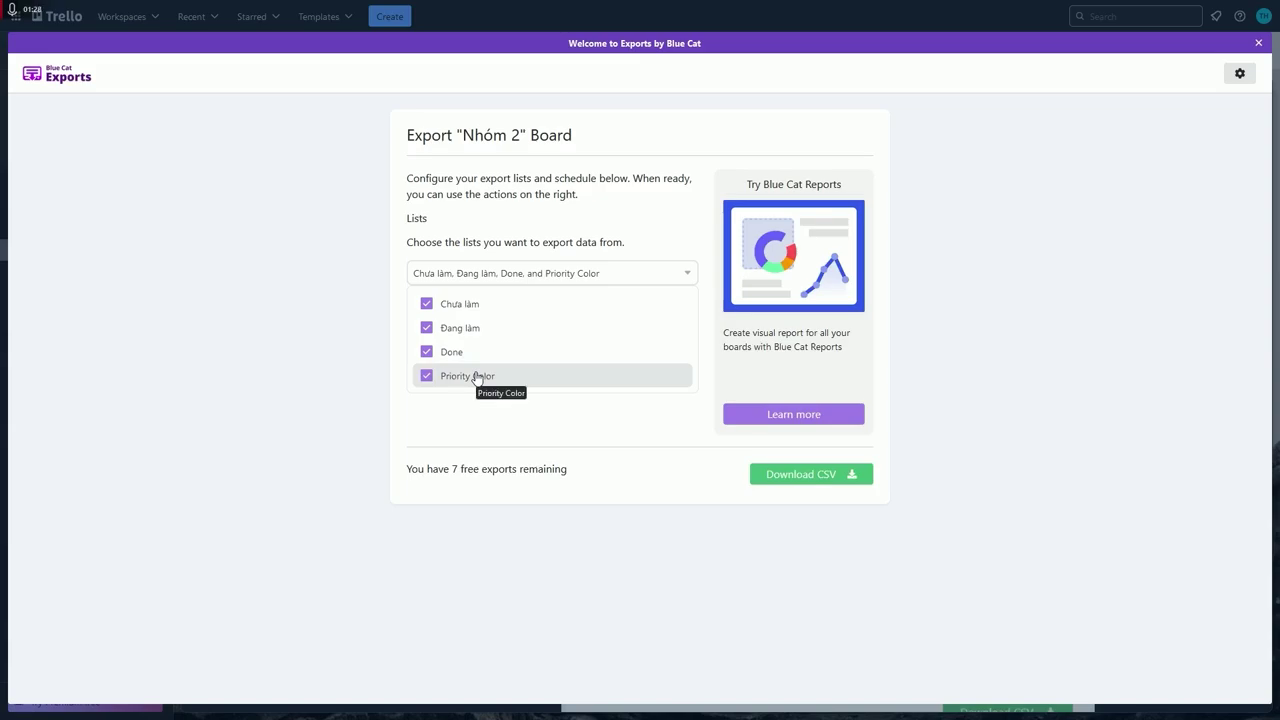
click(491, 281)
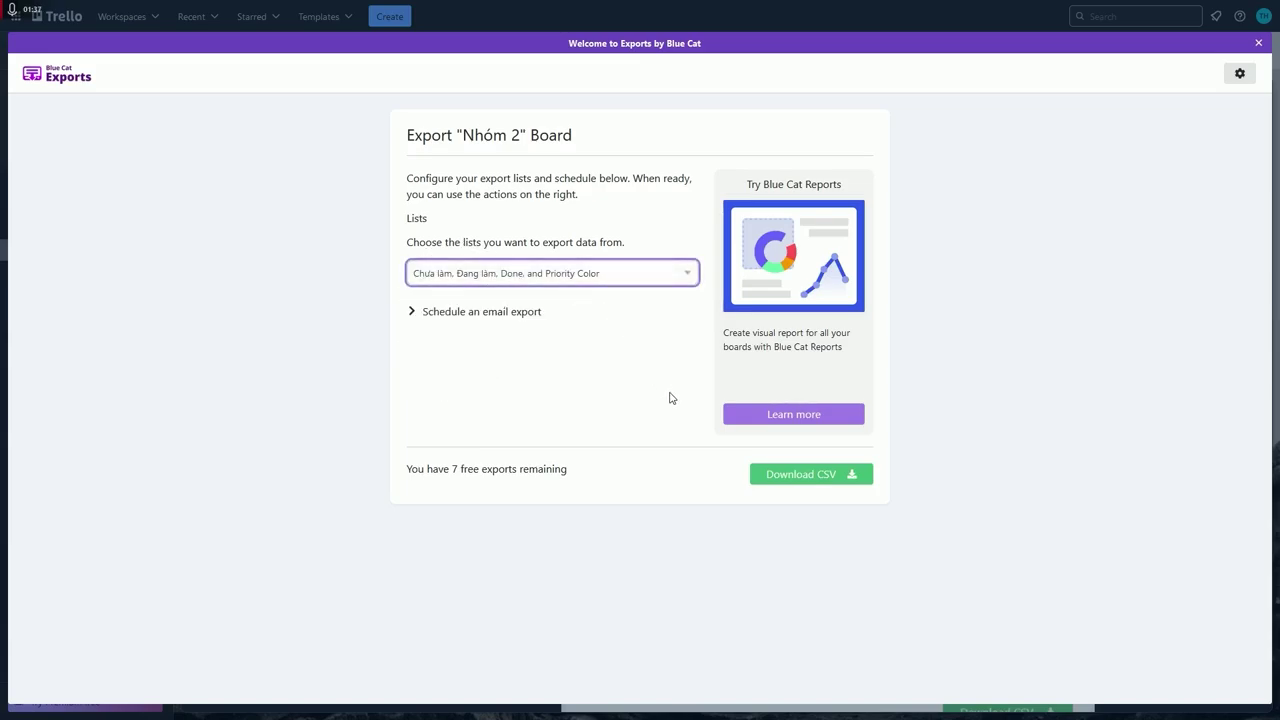
click(803, 478)
click(804, 478)
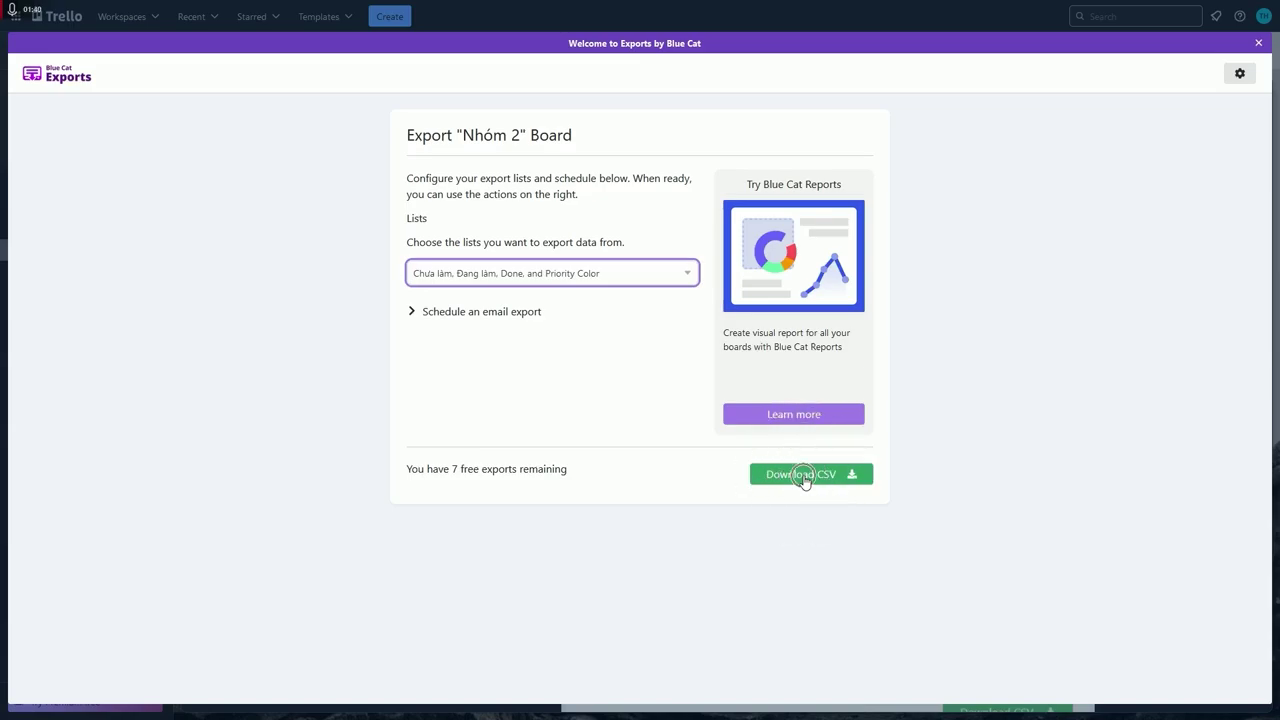
drag(555, 470, 440, 468)
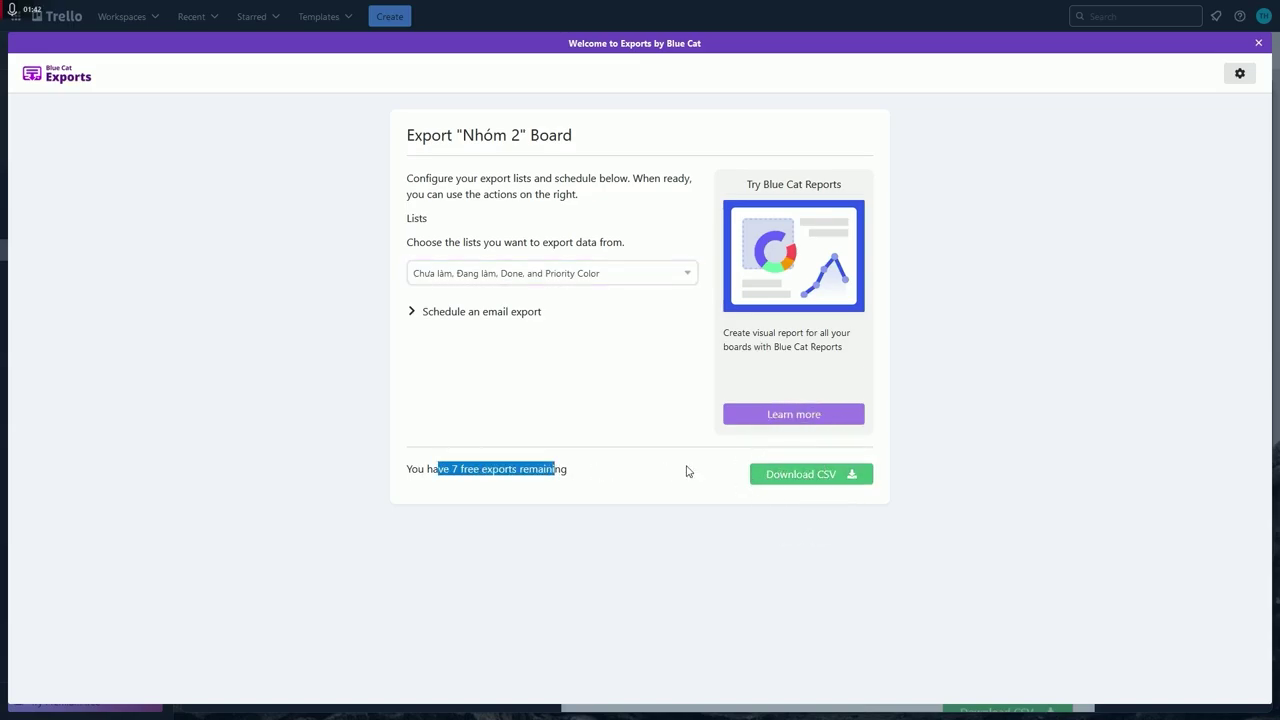
click(799, 479)
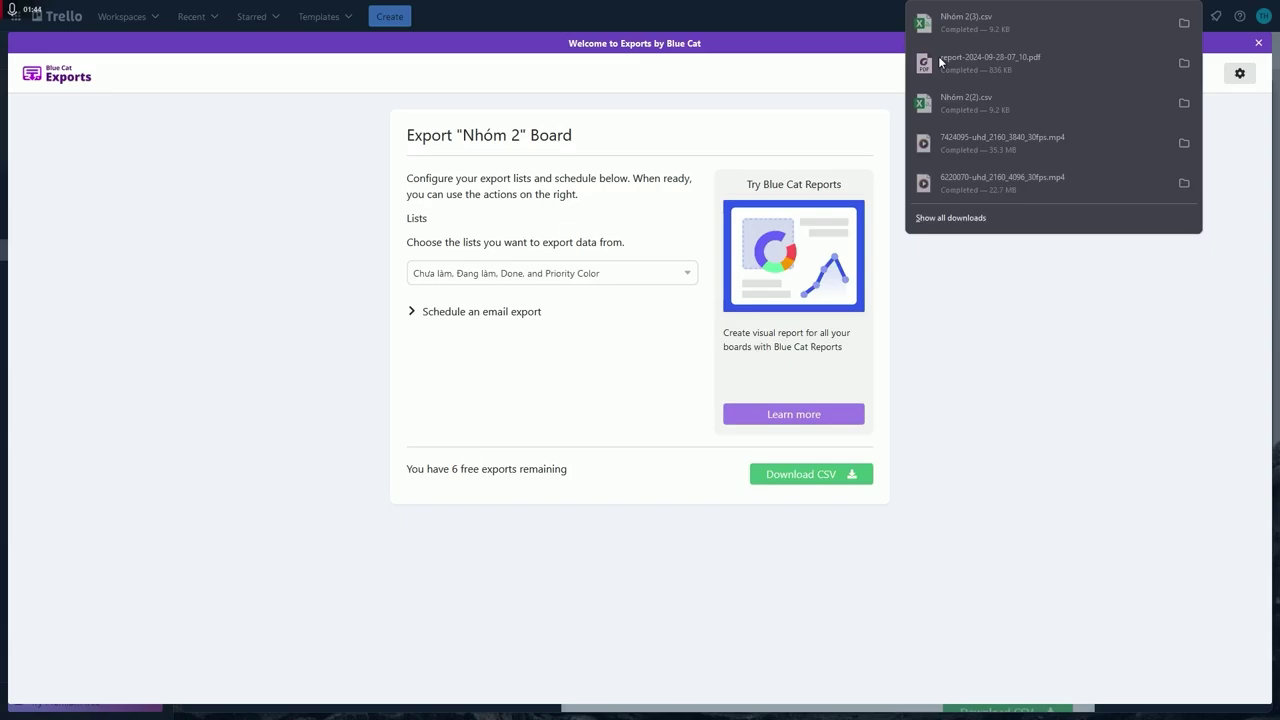
Open the downloaded Nhóm 2(3).csv file in Excel and look over the exported card rows
click(996, 29)
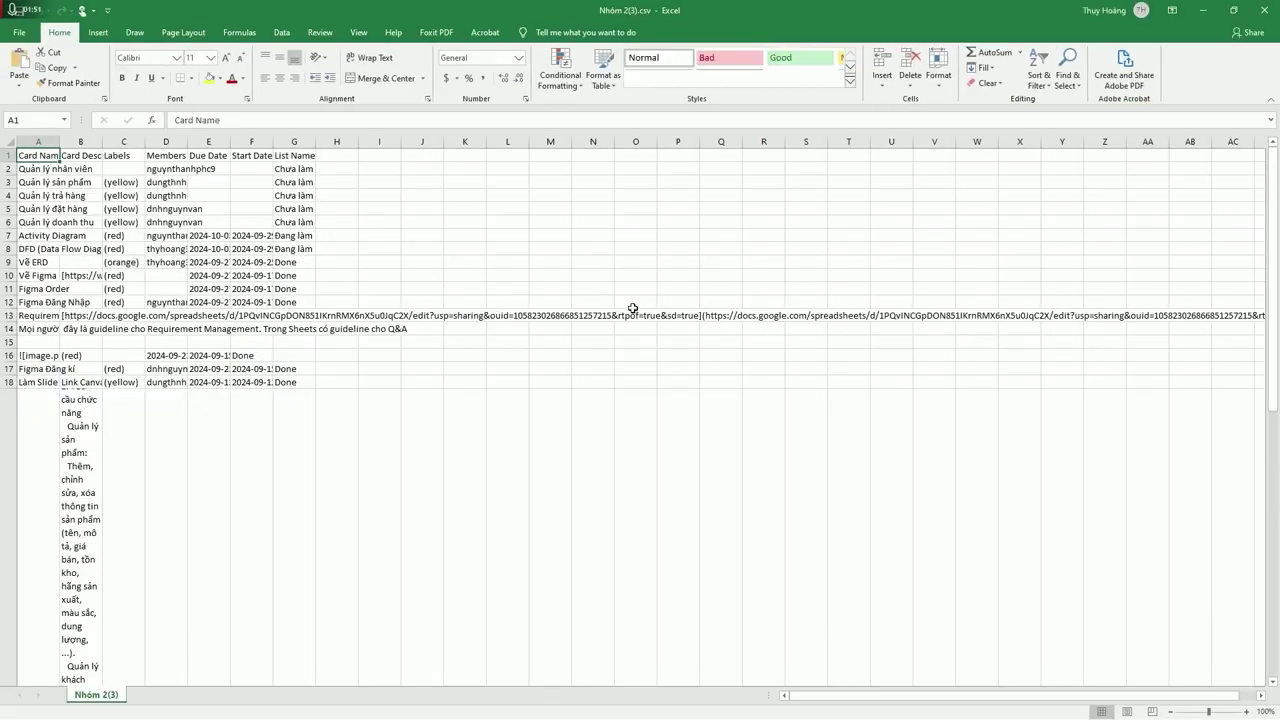
click(400, 323)
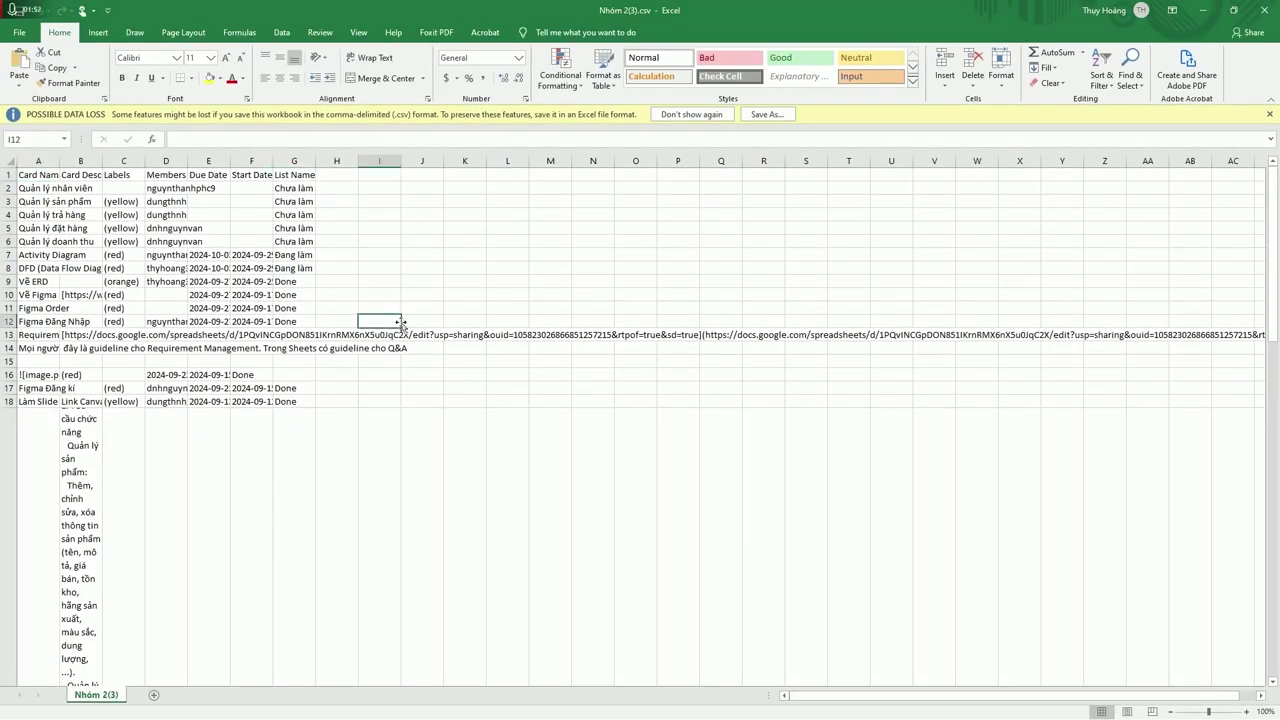
click(422, 361)
click(294, 348)
mouse_move(55, 183)
mouse_down()
mouse_move(257, 400)
mouse_move(329, 437)
mouse_move(482, 421)
mouse_up()
click(505, 375)
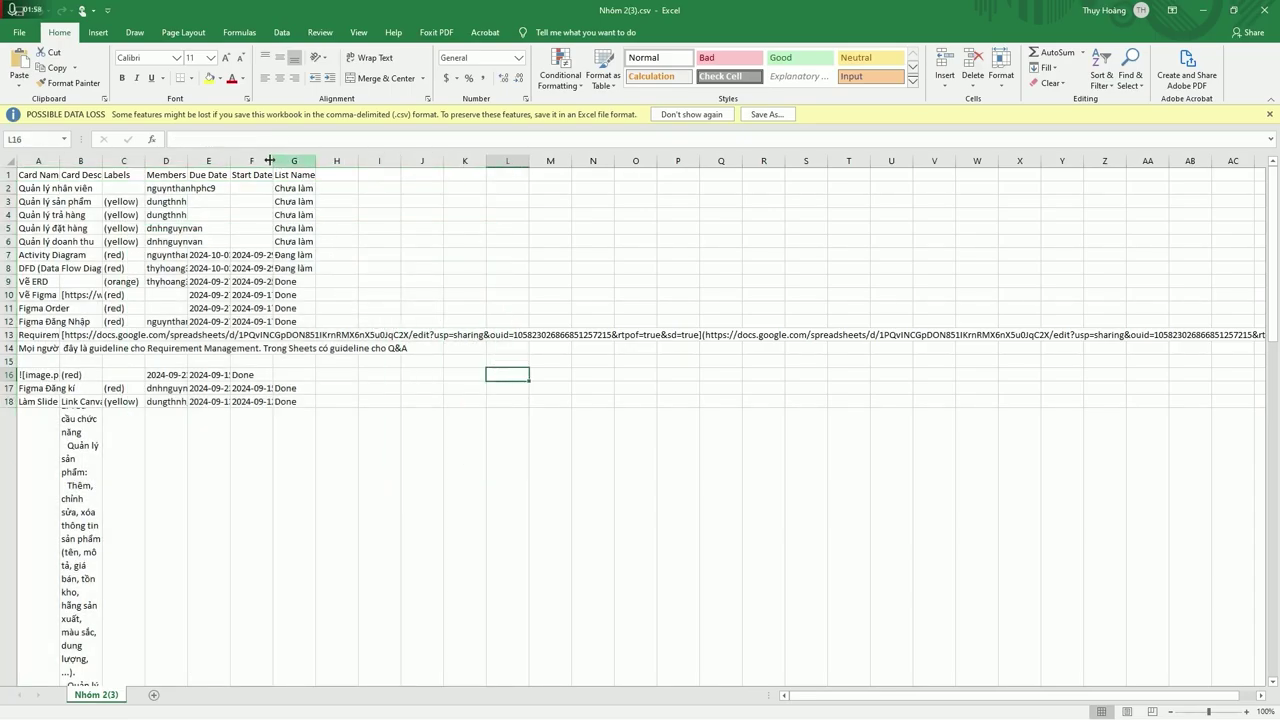
Auto-fit the Start Date, Due Date and Card Description columns to their contents, and minimize the workbook
double_click(273, 161)
double_click(230, 161)
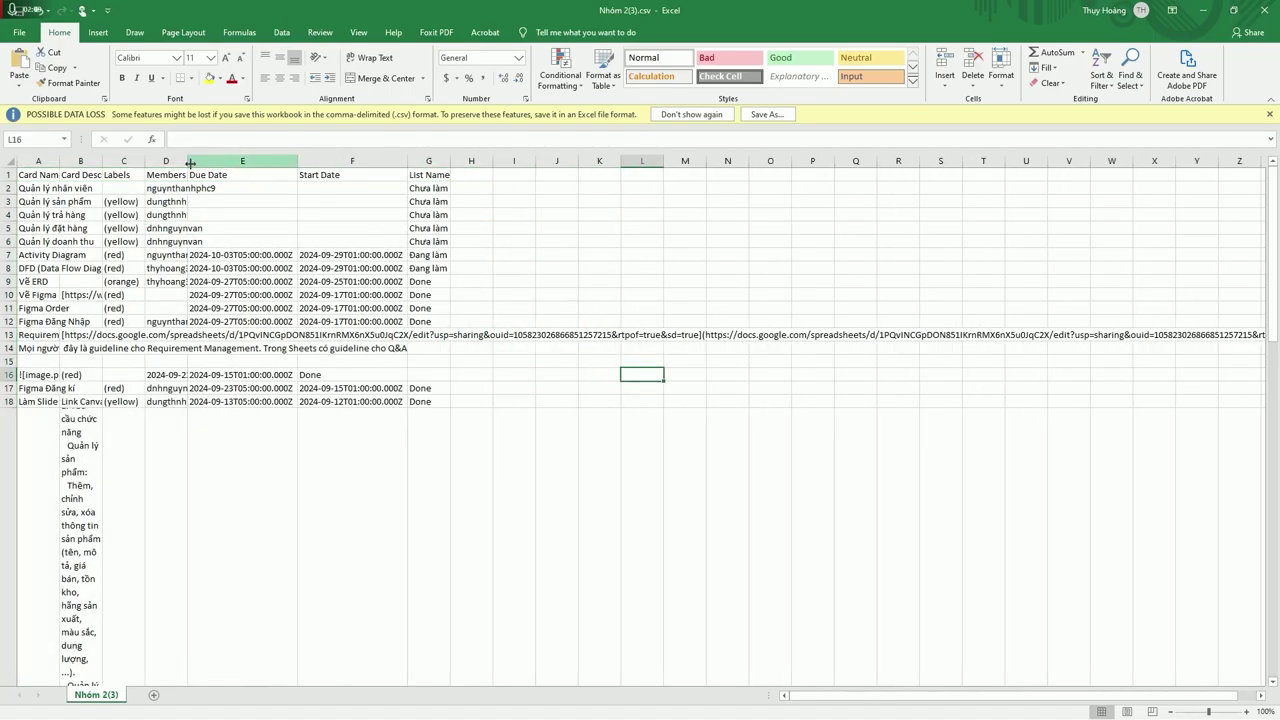
double_click(102, 161)
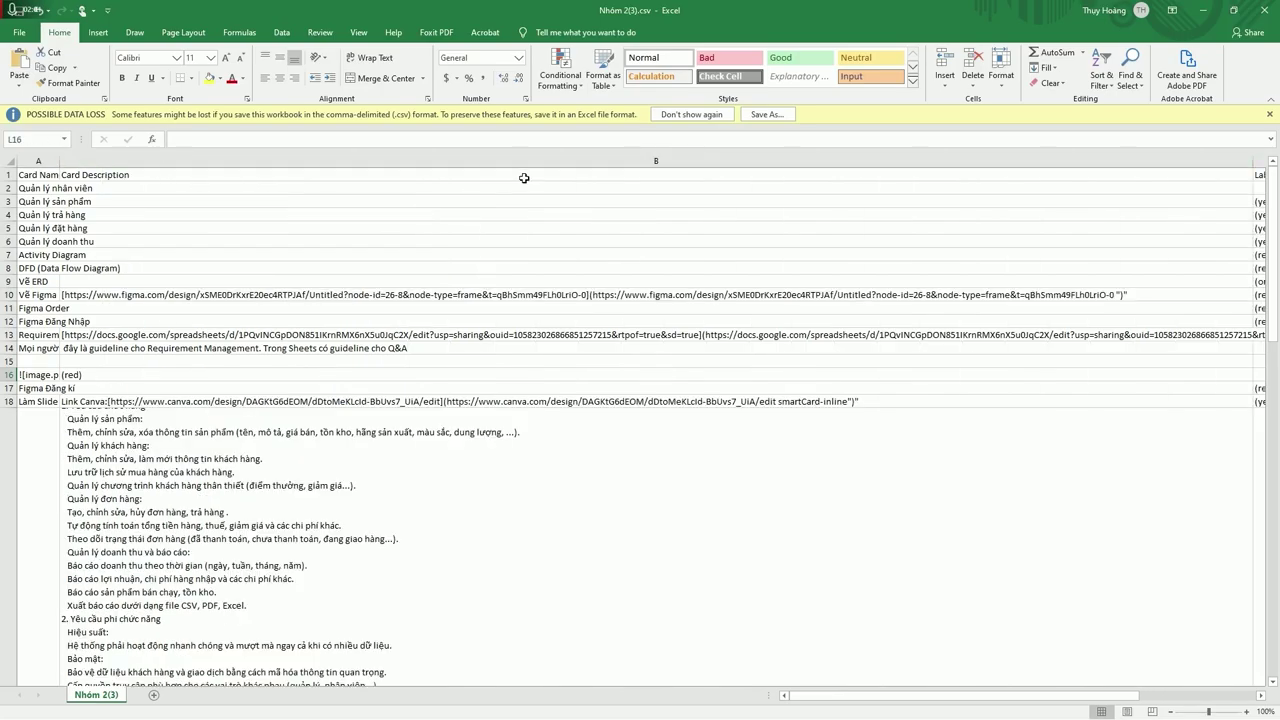
click(207, 173)
click(494, 226)
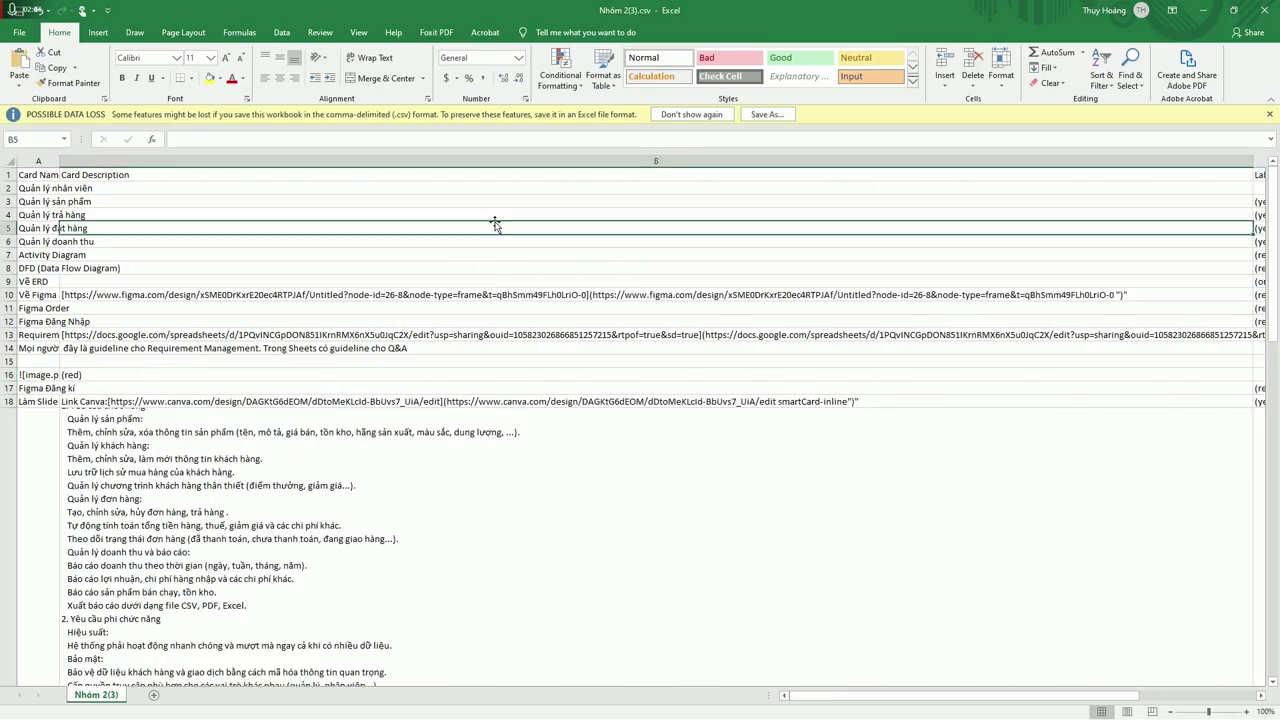
click(1203, 10)
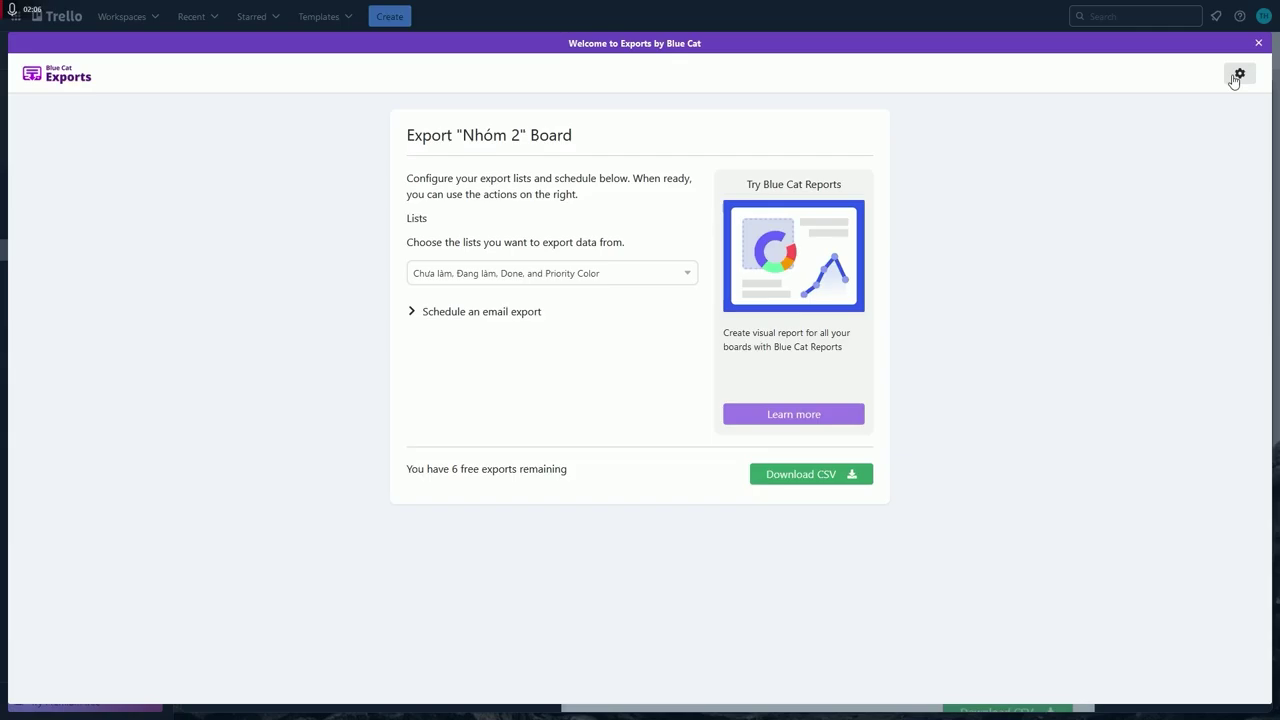
Close the Blue Cat export window and search the Power-Ups directory for "Report"
click(1258, 43)
click(402, 139)
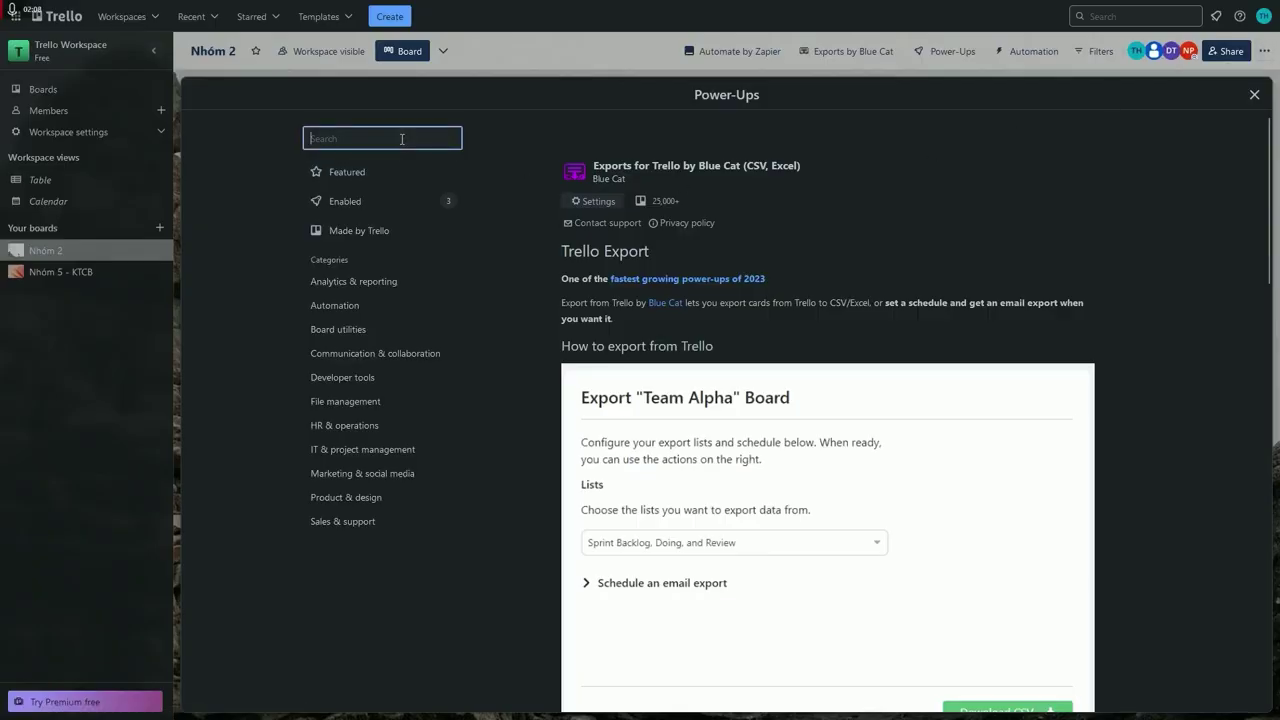
text(Report)
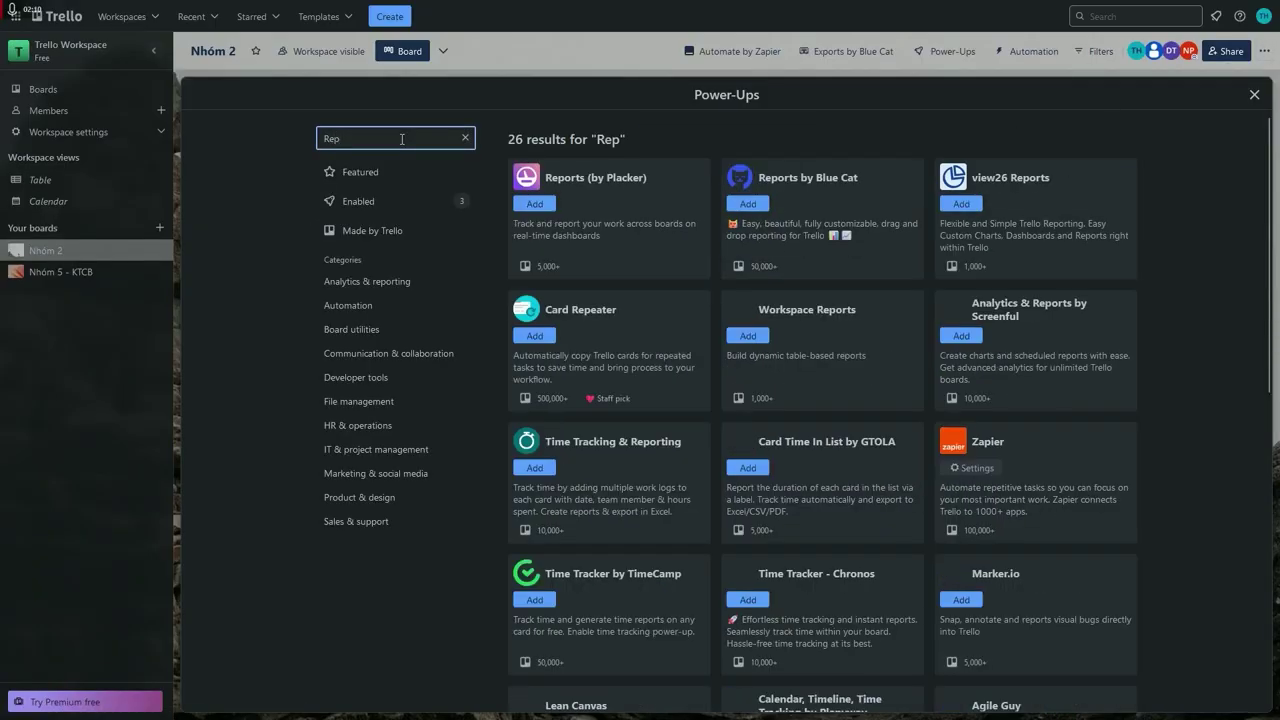
Add the Reports (by Placker) Power-Up to the board and return to the board view
click(535, 185)
click(536, 187)
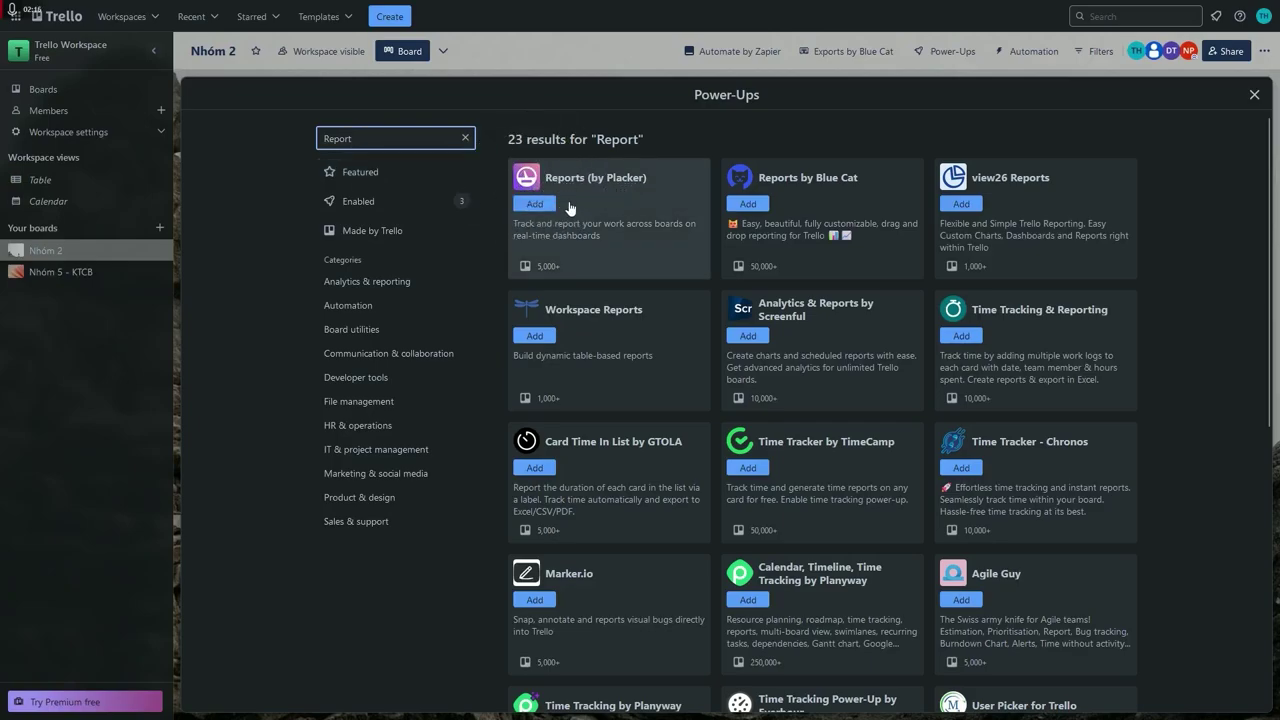
click(535, 203)
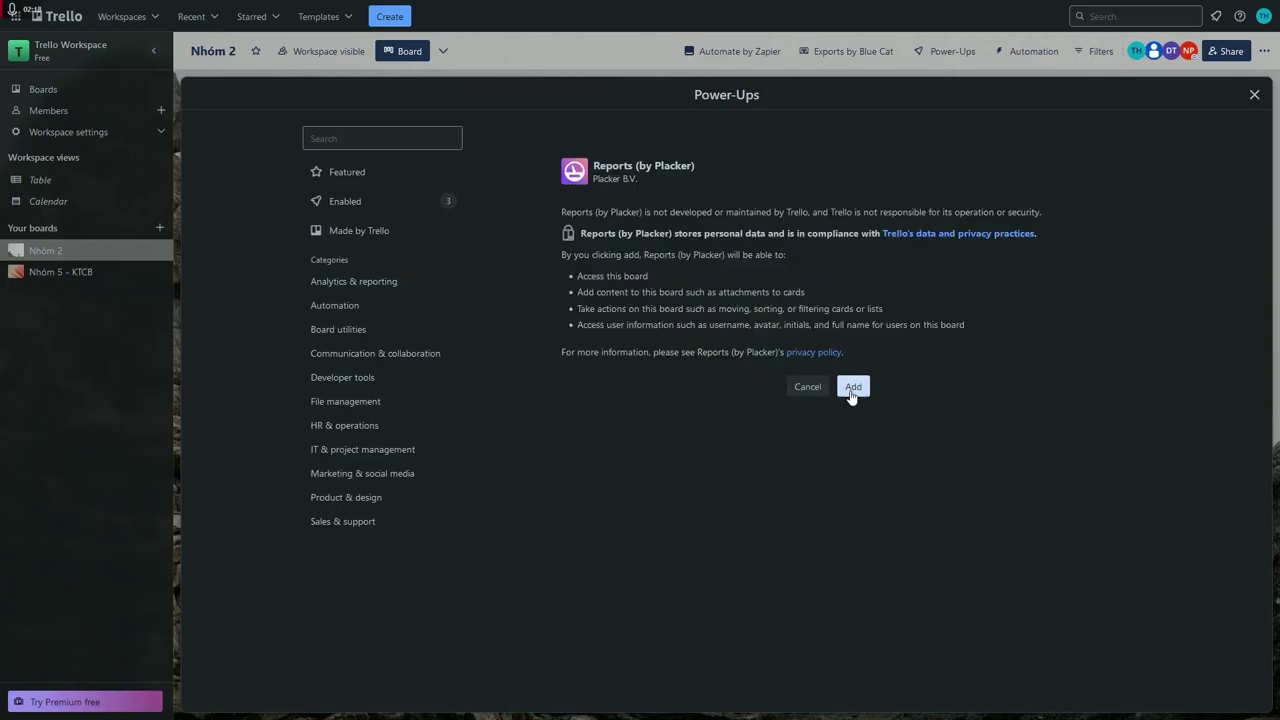
click(851, 391)
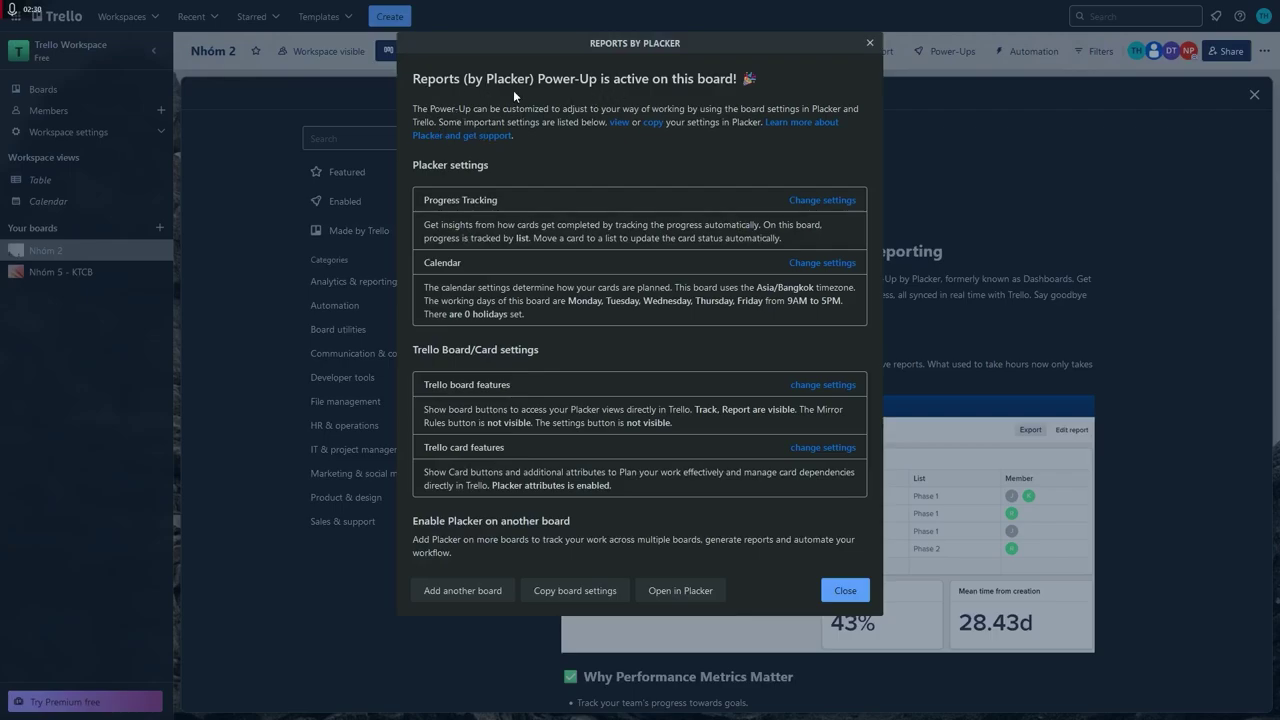
click(845, 591)
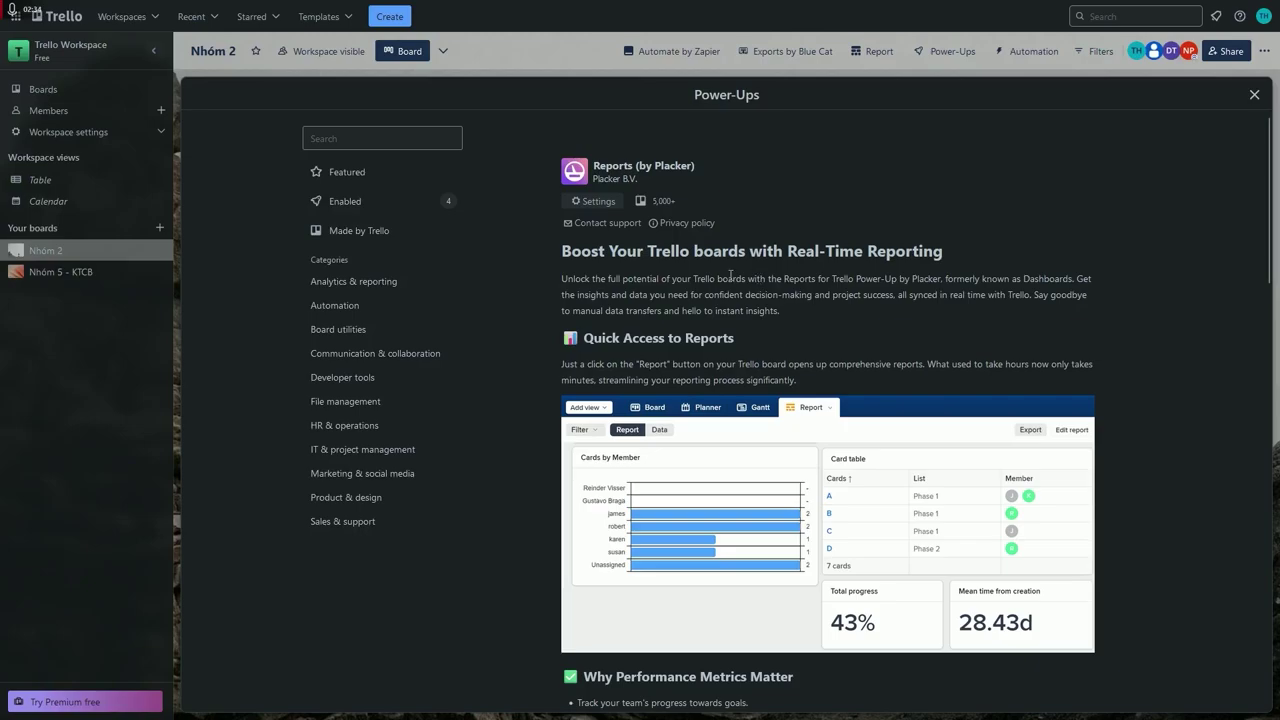
click(1255, 95)
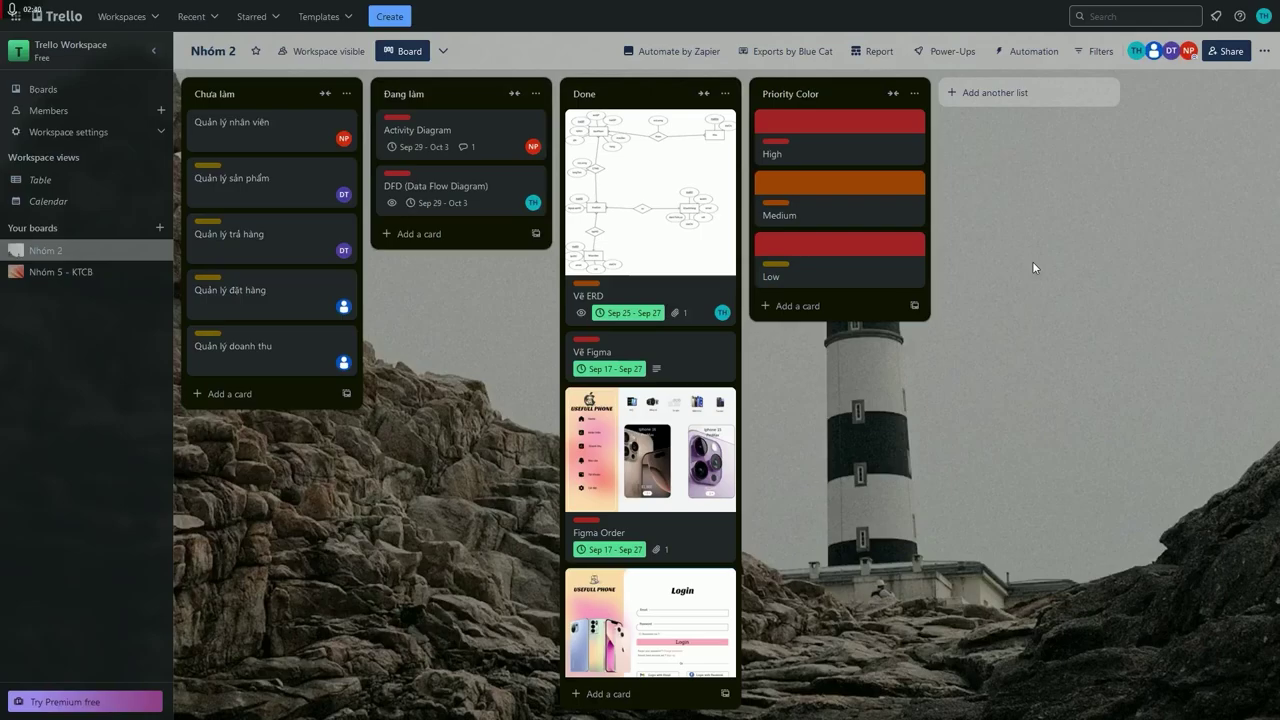
Open the Placker report for the "Nhóm 2" board
click(870, 55)
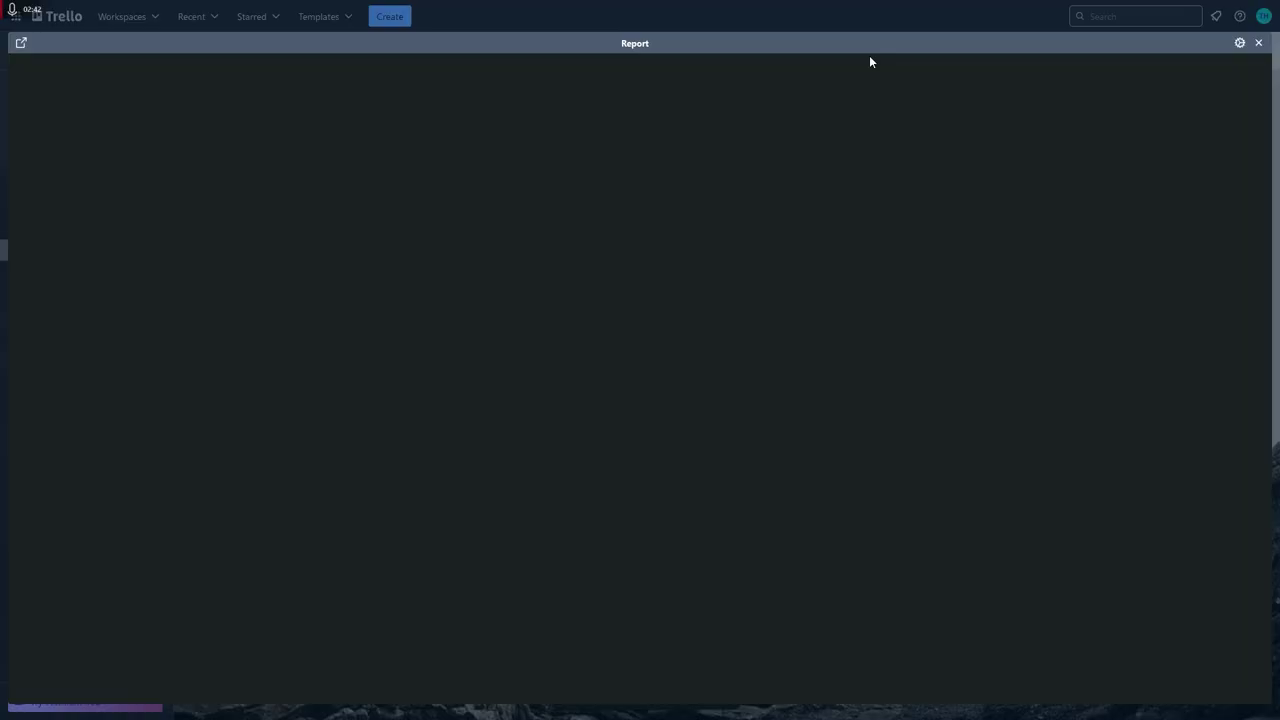
click(1258, 42)
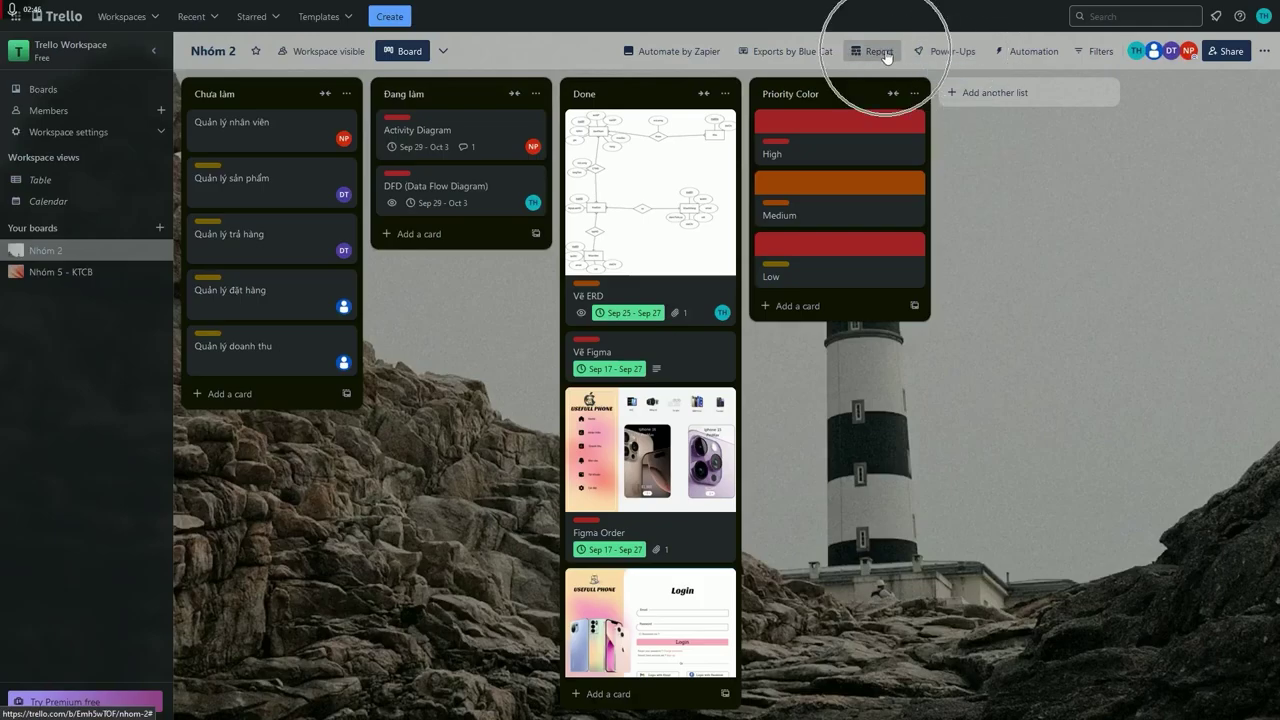
click(943, 55)
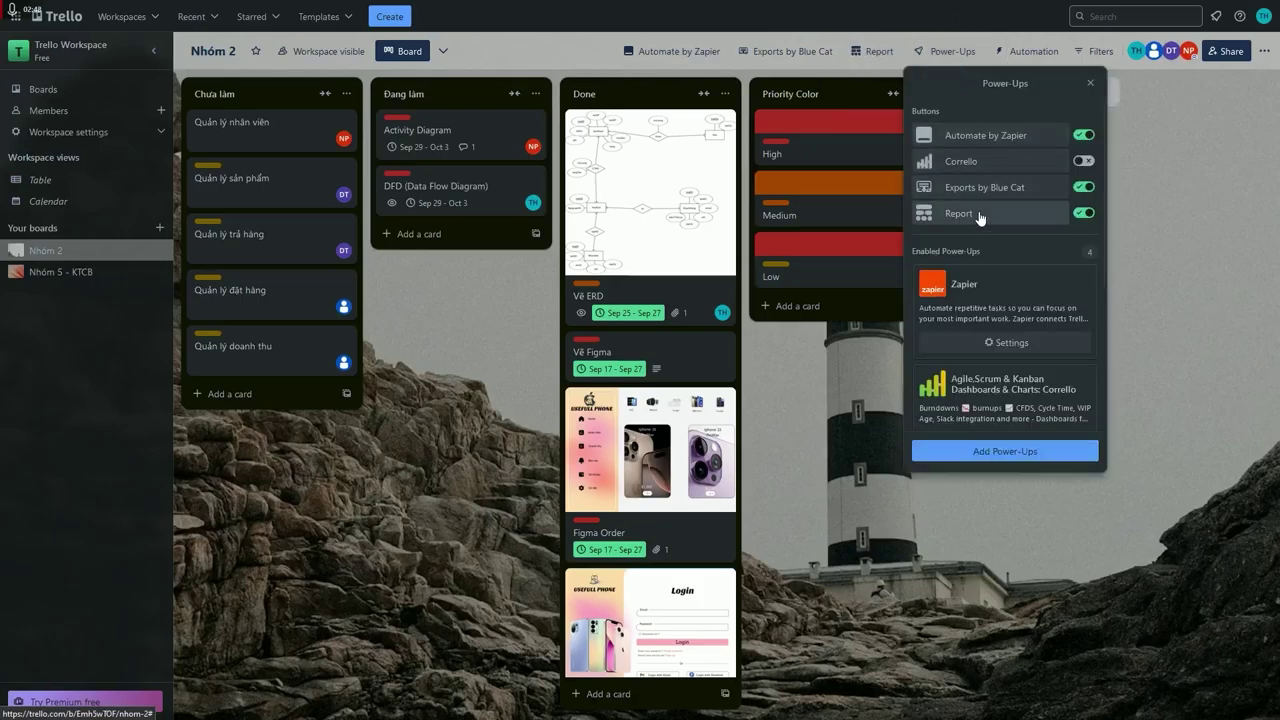
click(979, 213)
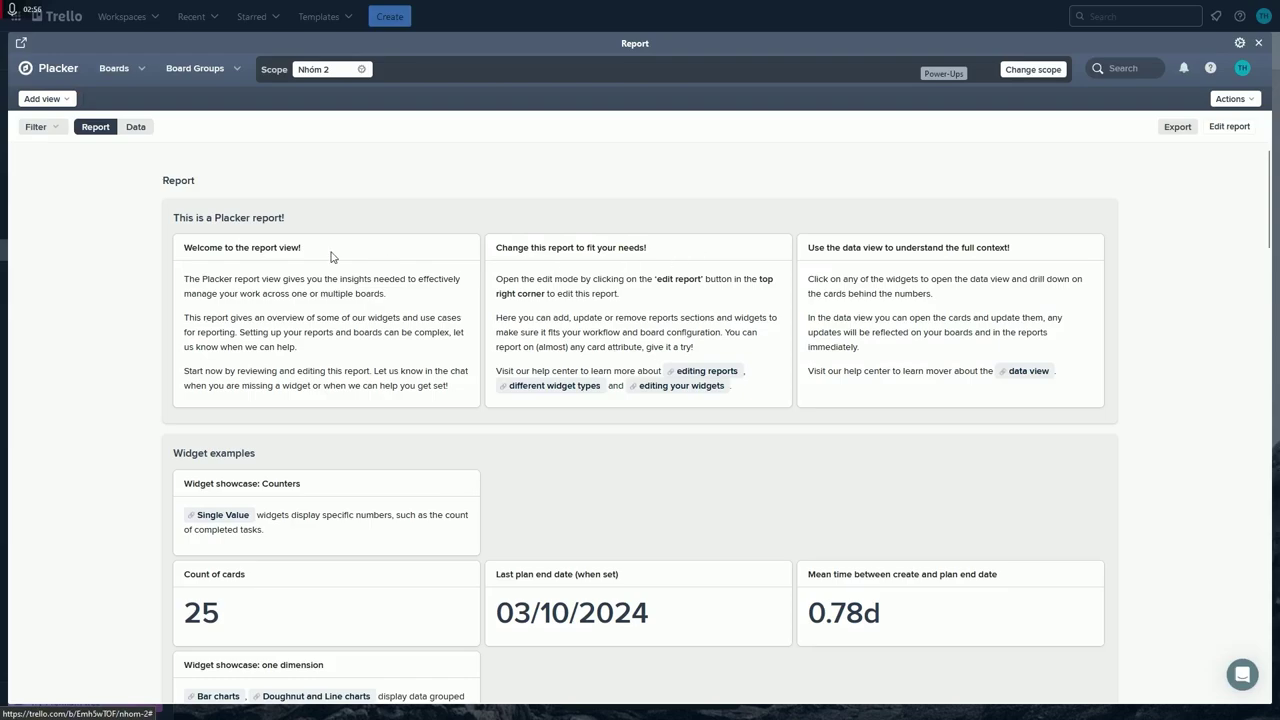
Examine the Placker report's introduction and its example widgets, including the card counters and the Cards by Member charts
drag(175, 215, 355, 318)
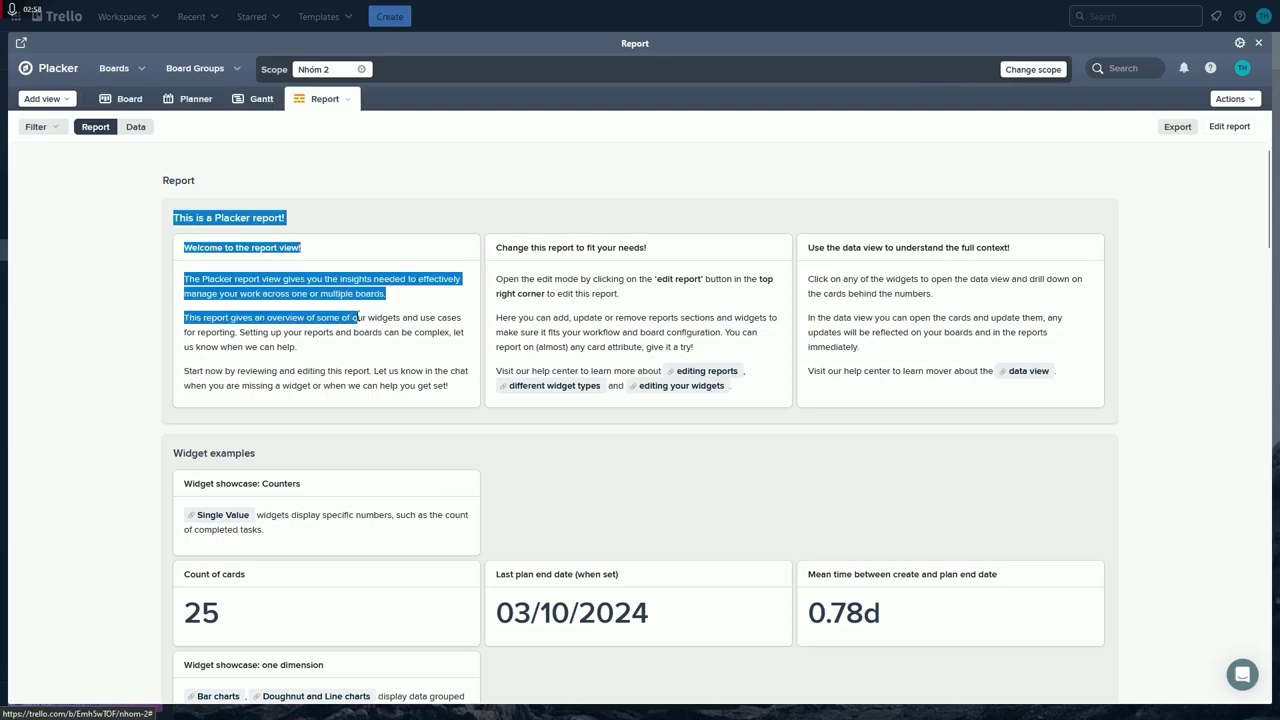
click(360, 320)
scroll(419, 342, down, 1)
scroll(419, 342, down, 2)
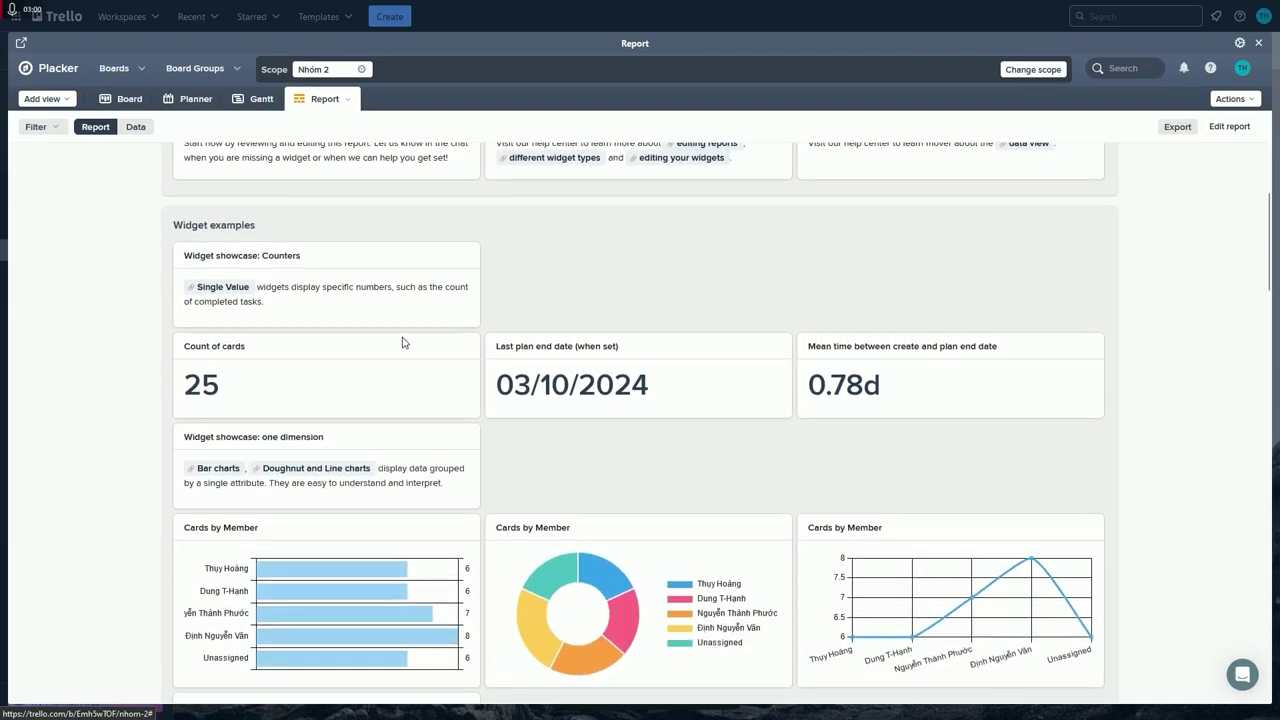
scroll(403, 340, down, 1)
scroll(297, 258, up, 2)
scroll(200, 290, down, 2)
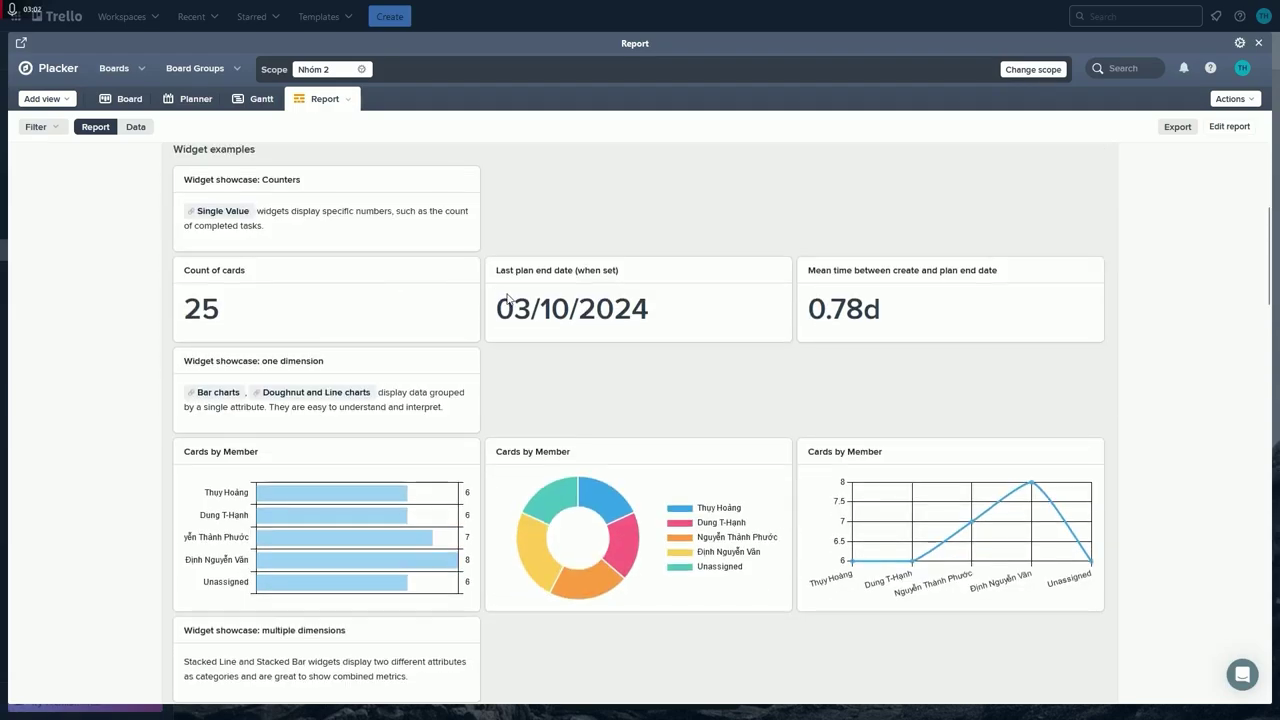
Examine the report's counter widgets, the Cards by Member charts and the Cards by Member x Plan end date charts
drag(184, 270, 323, 303)
click(378, 326)
drag(410, 393, 423, 407)
click(450, 412)
scroll(450, 412, down, 1)
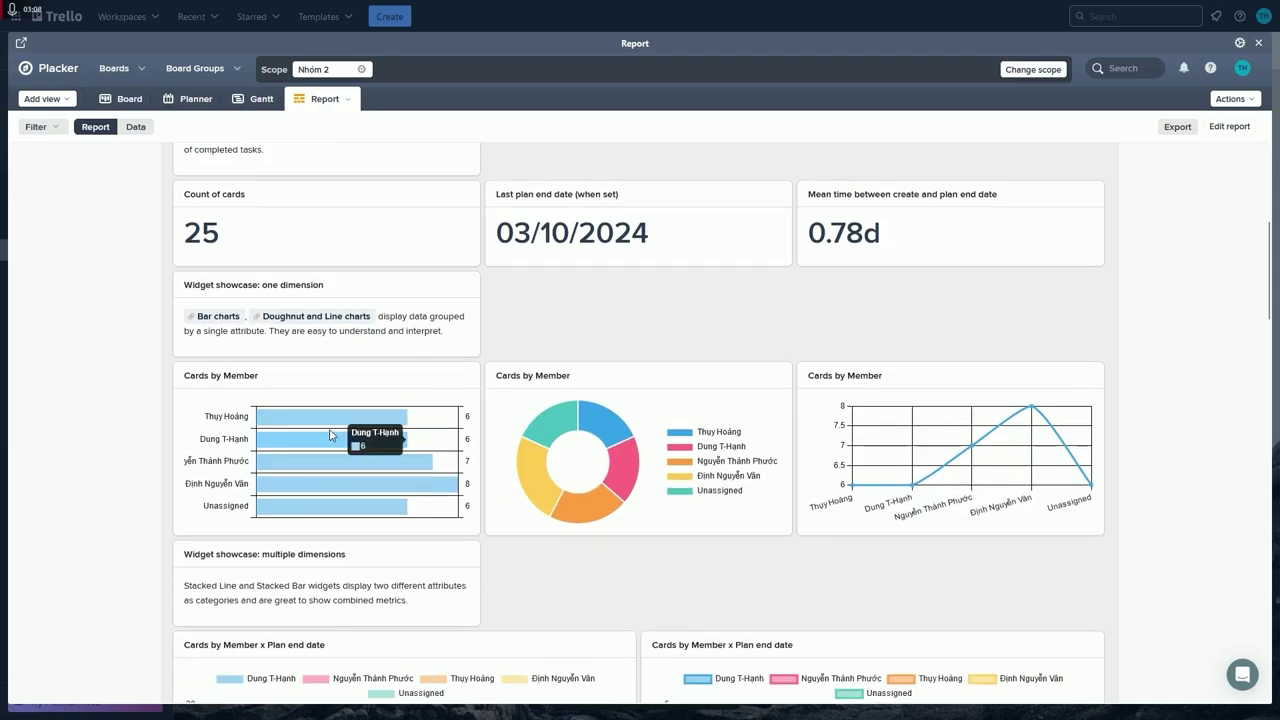
scroll(371, 490, down, 2)
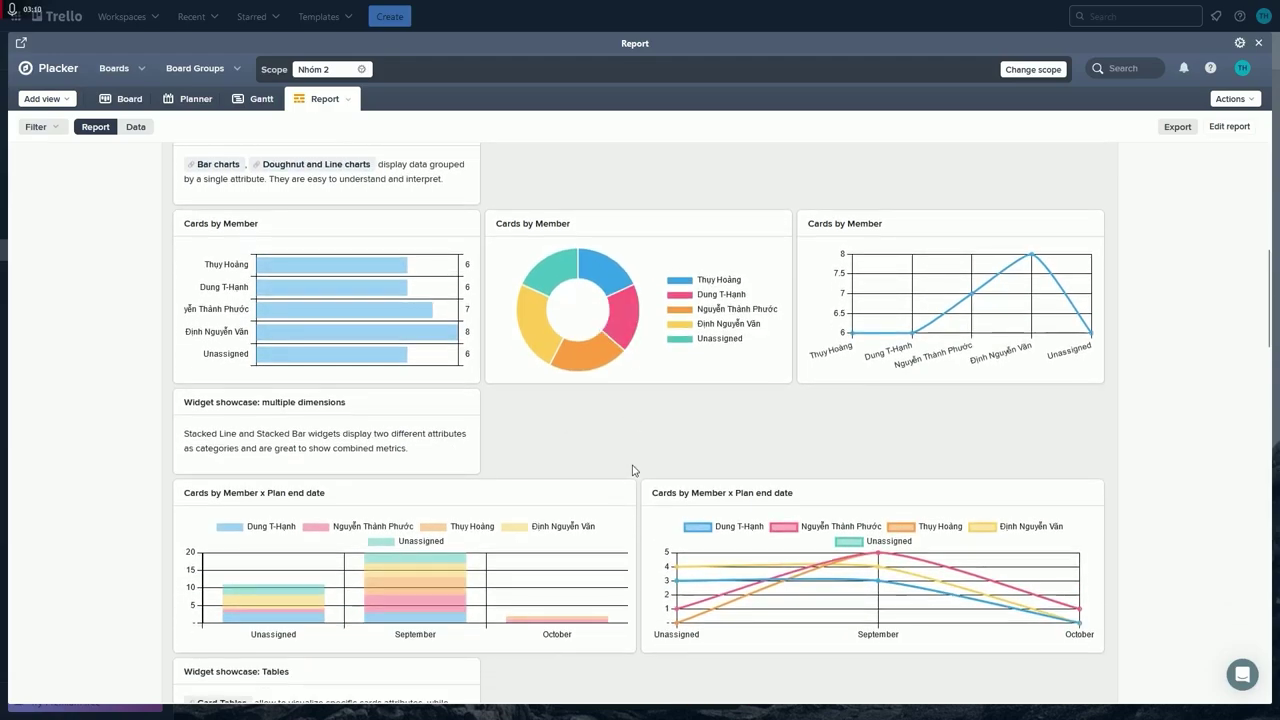
scroll(800, 562, down, 6)
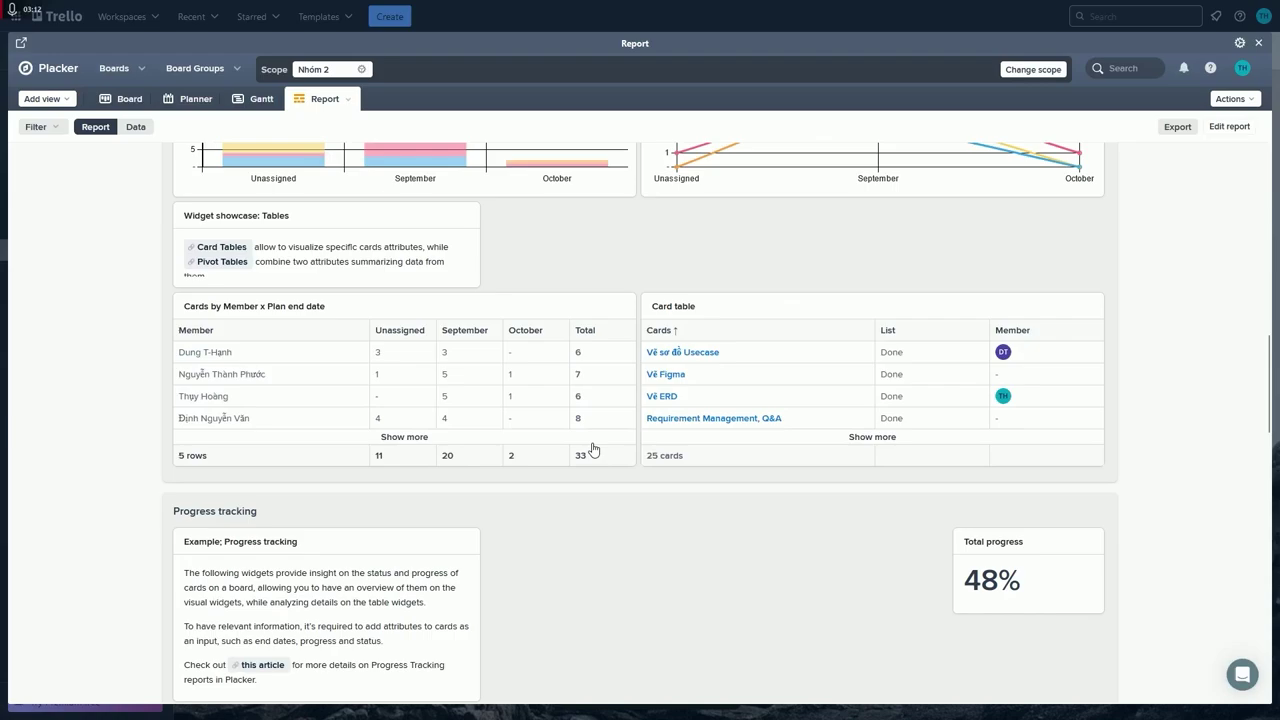
Show all rows of the Card table widget and review its cards, lists and members
click(872, 437)
scroll(777, 386, down, 5)
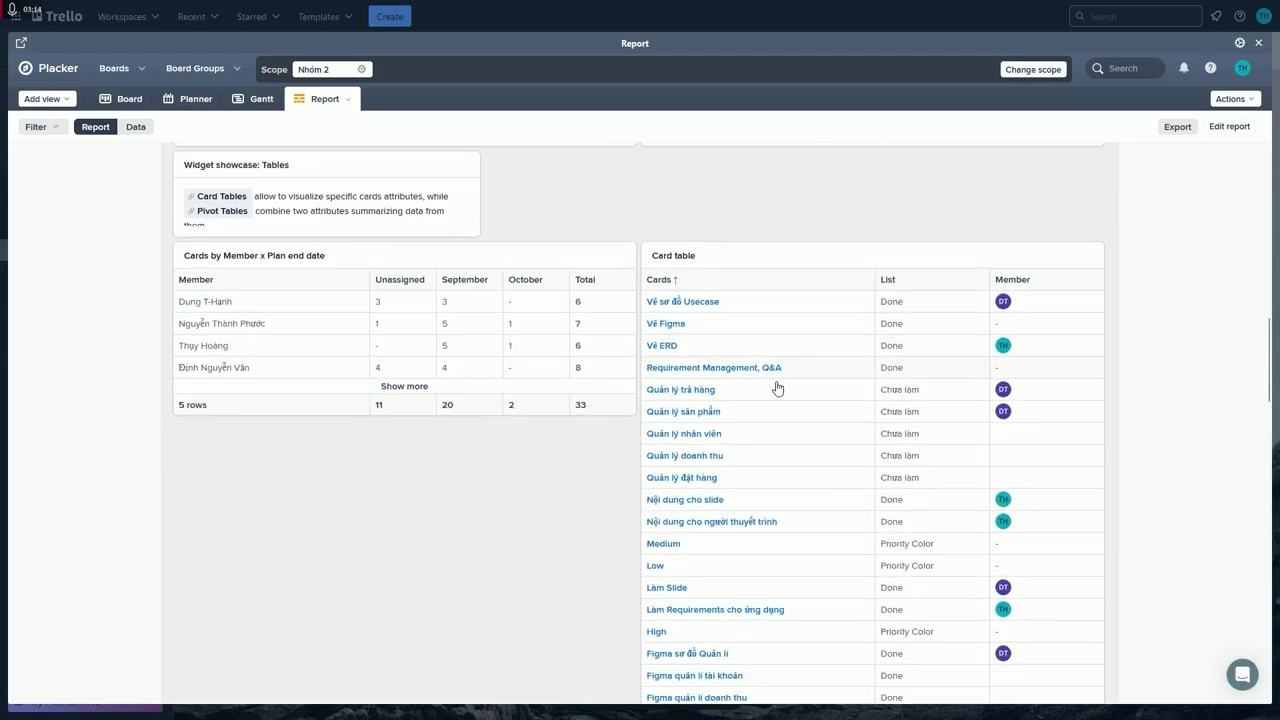
scroll(886, 404, down, 2)
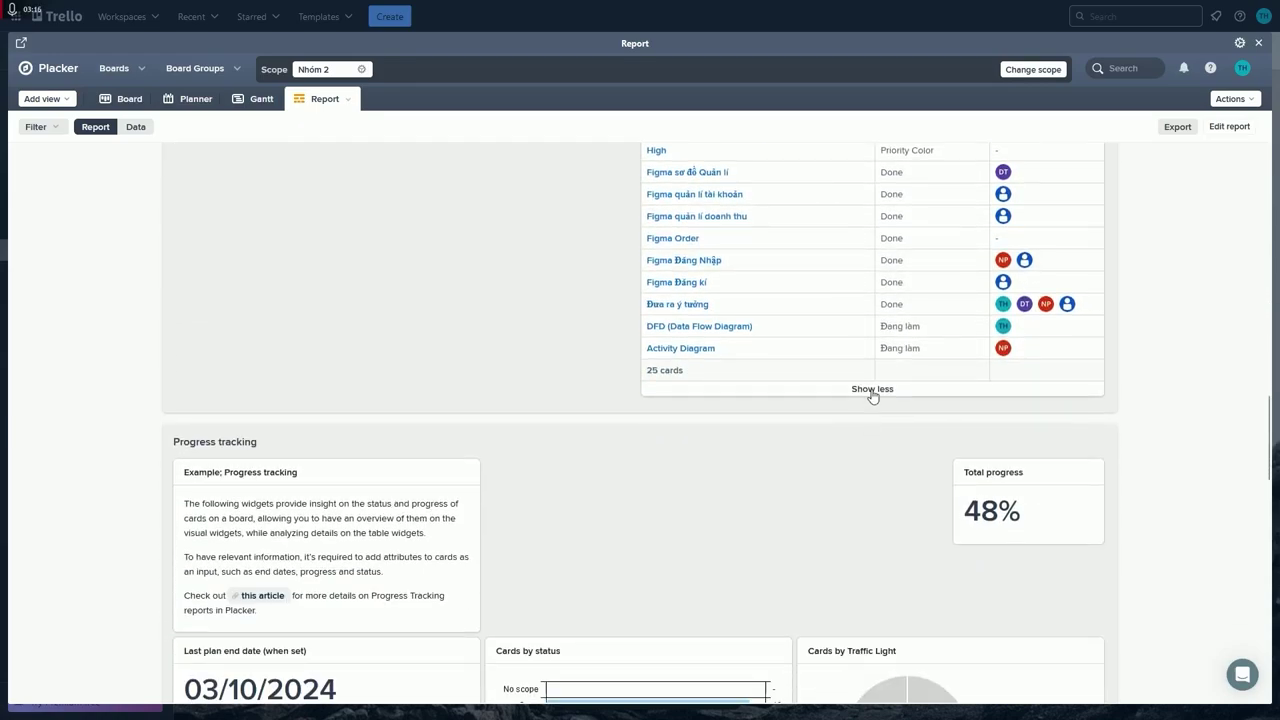
Review the capacity planning and lead time sections, and show all rows of the Workload in FTE by member table
scroll(872, 396, down, 13)
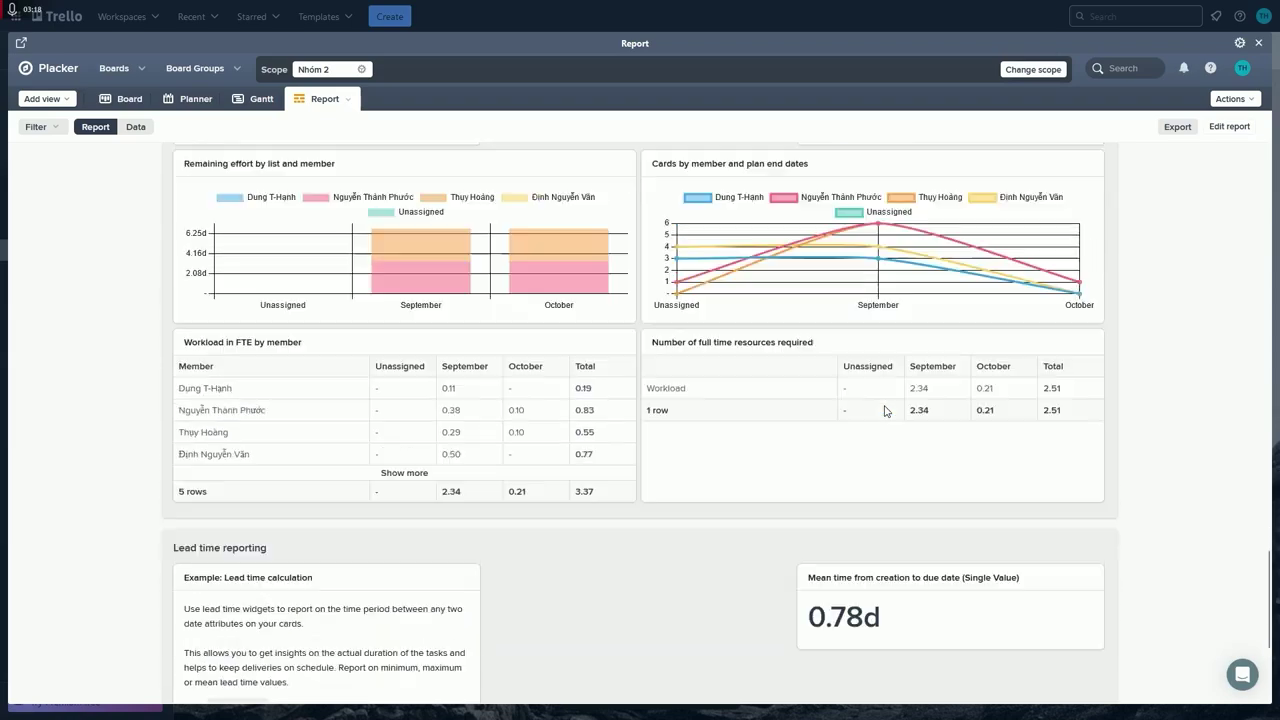
scroll(870, 390, up, 3)
scroll(870, 388, down, 6)
scroll(338, 410, up, 3)
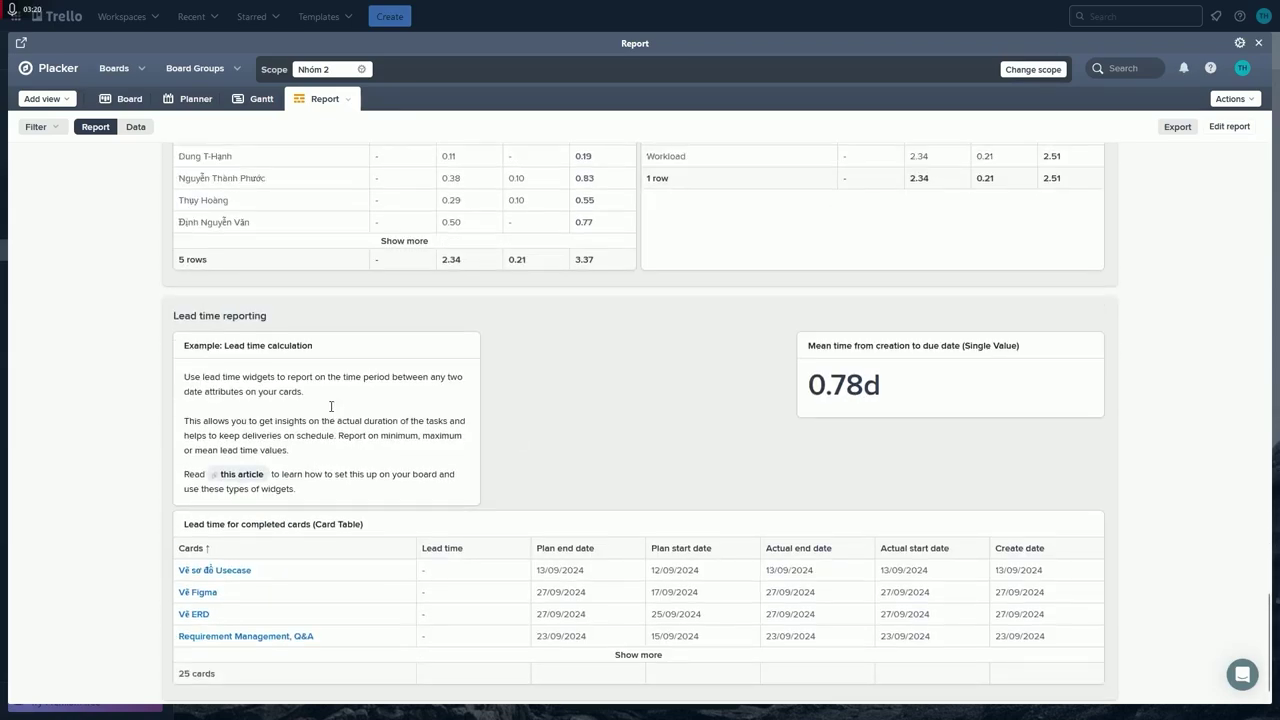
scroll(400, 416, down, 1)
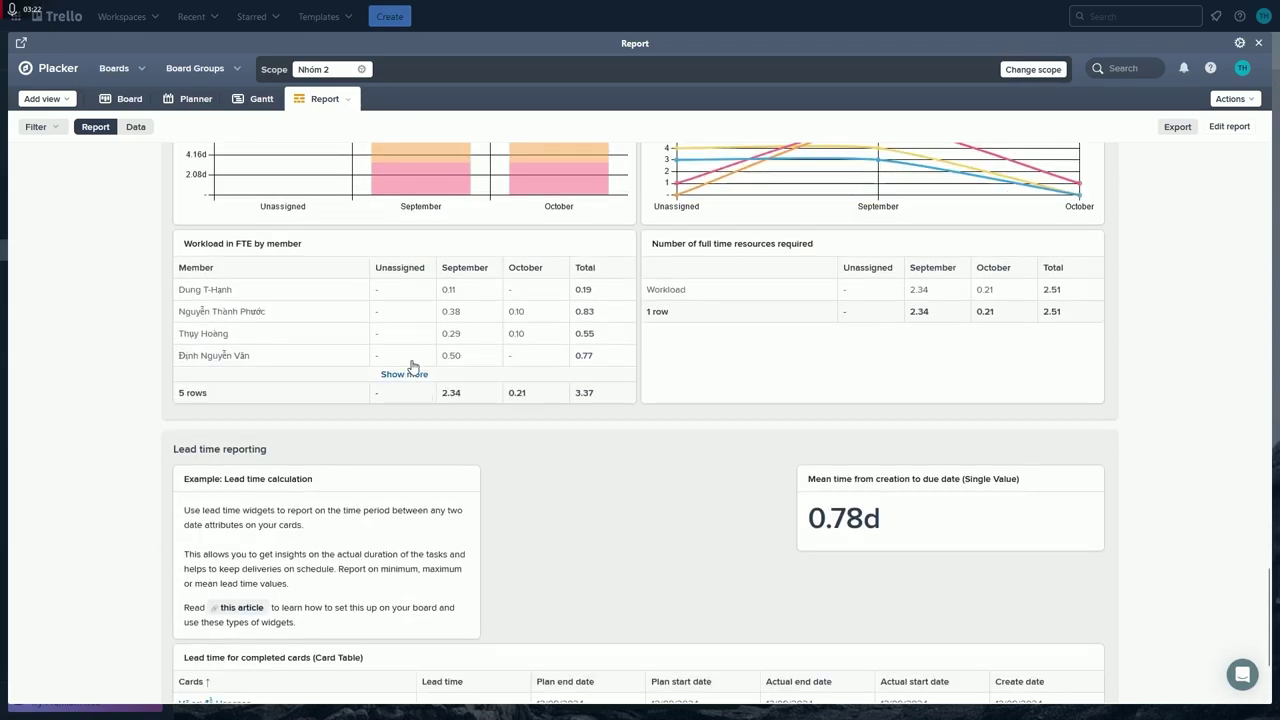
click(412, 381)
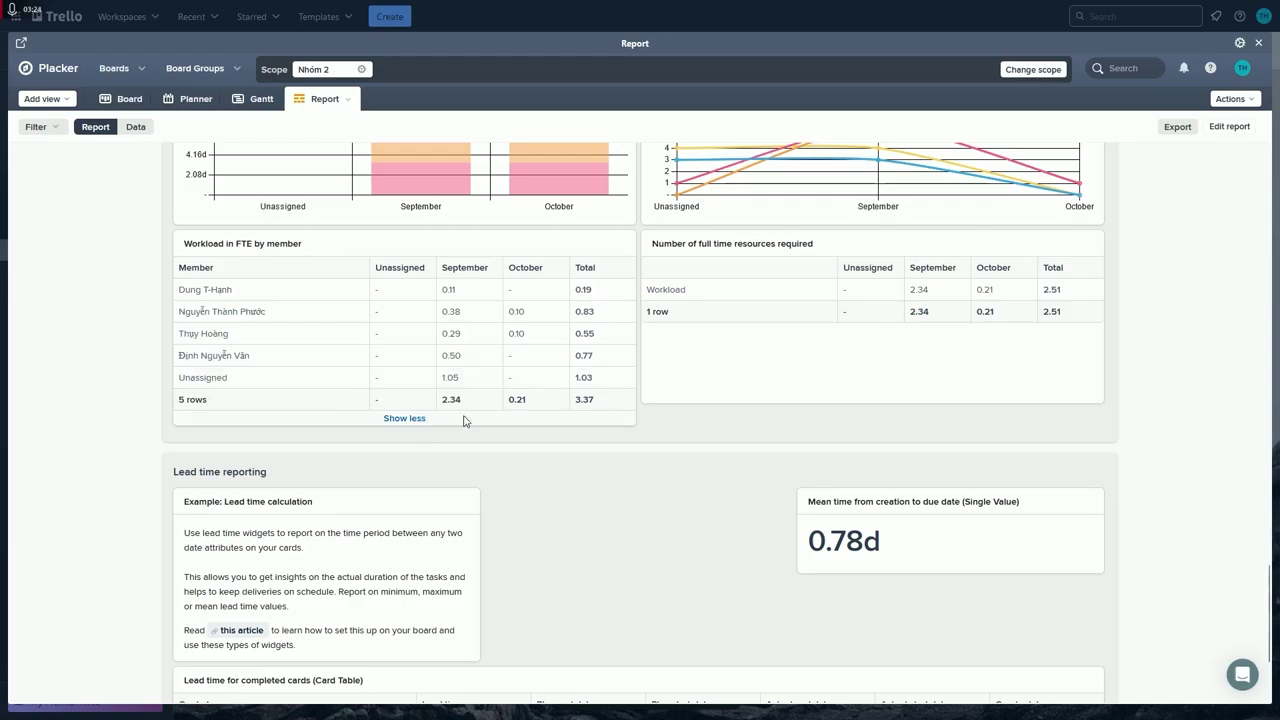
Show all rows of the Card table with status information, and review the Capacity Planning and Lead time reporting widgets
scroll(697, 440, up, 5)
scroll(697, 440, up, 4)
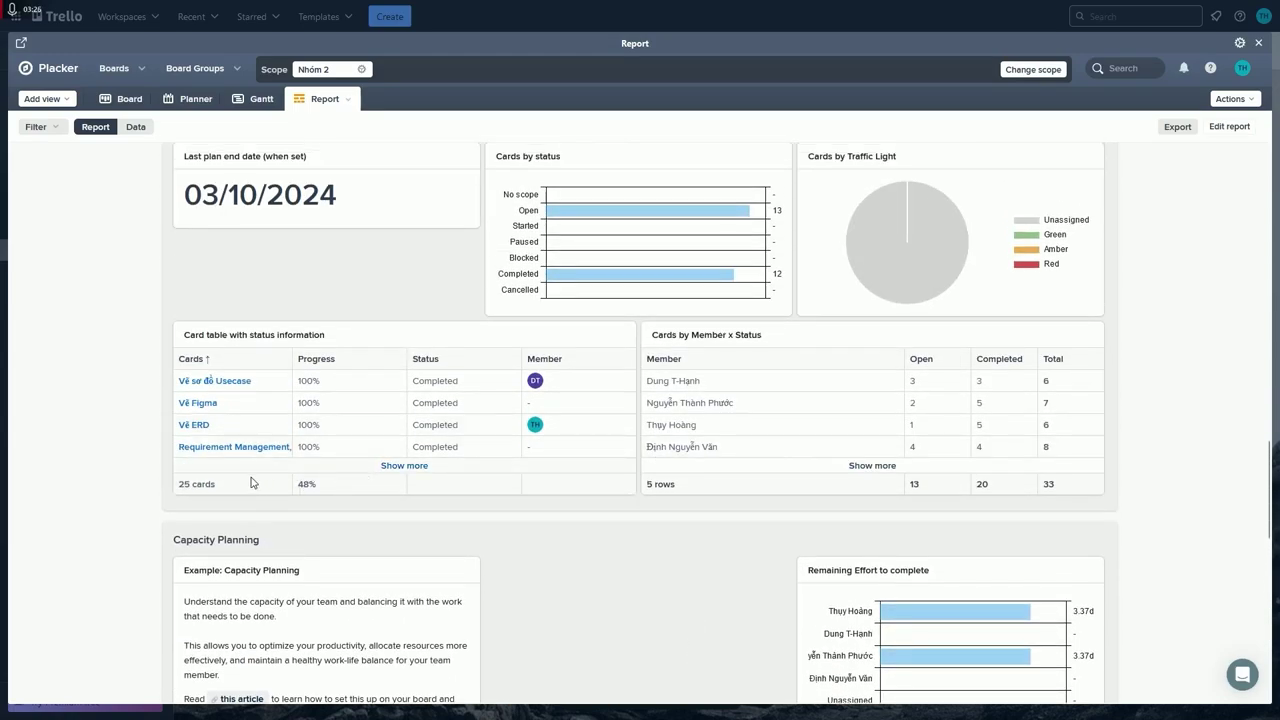
click(413, 466)
scroll(425, 400, down, 5)
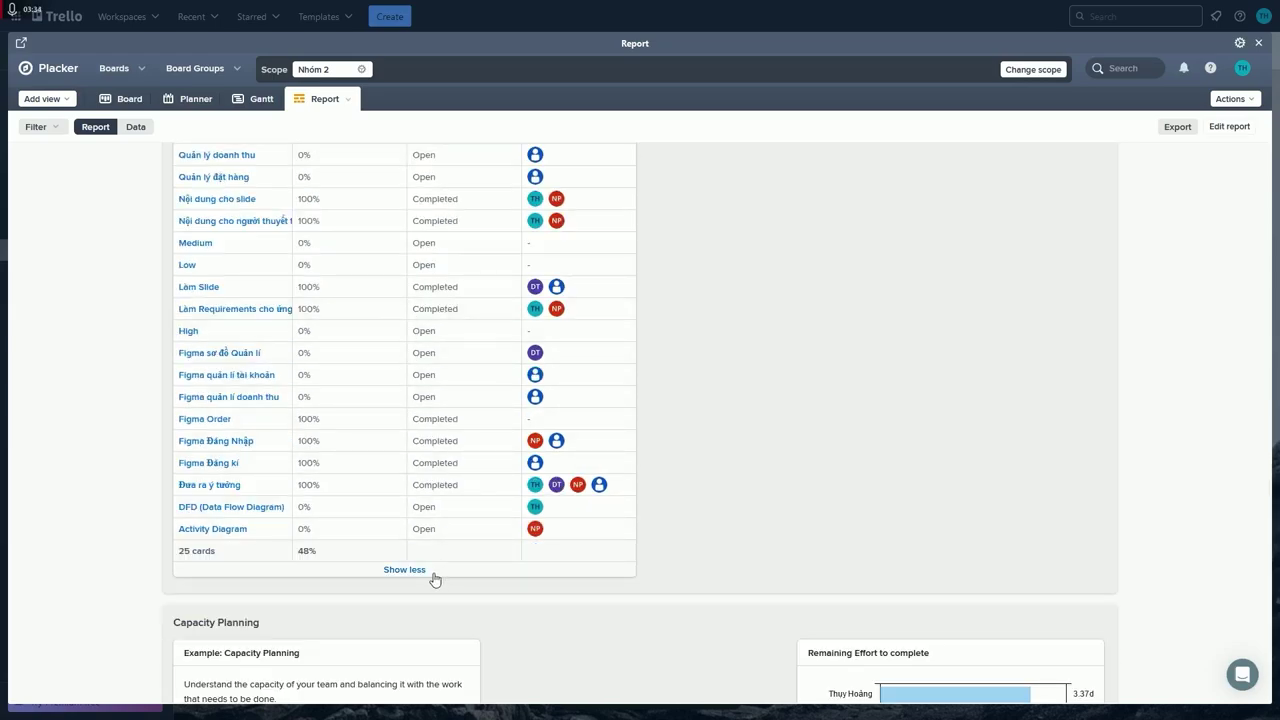
scroll(435, 580, down, 6)
scroll(729, 403, down, 1)
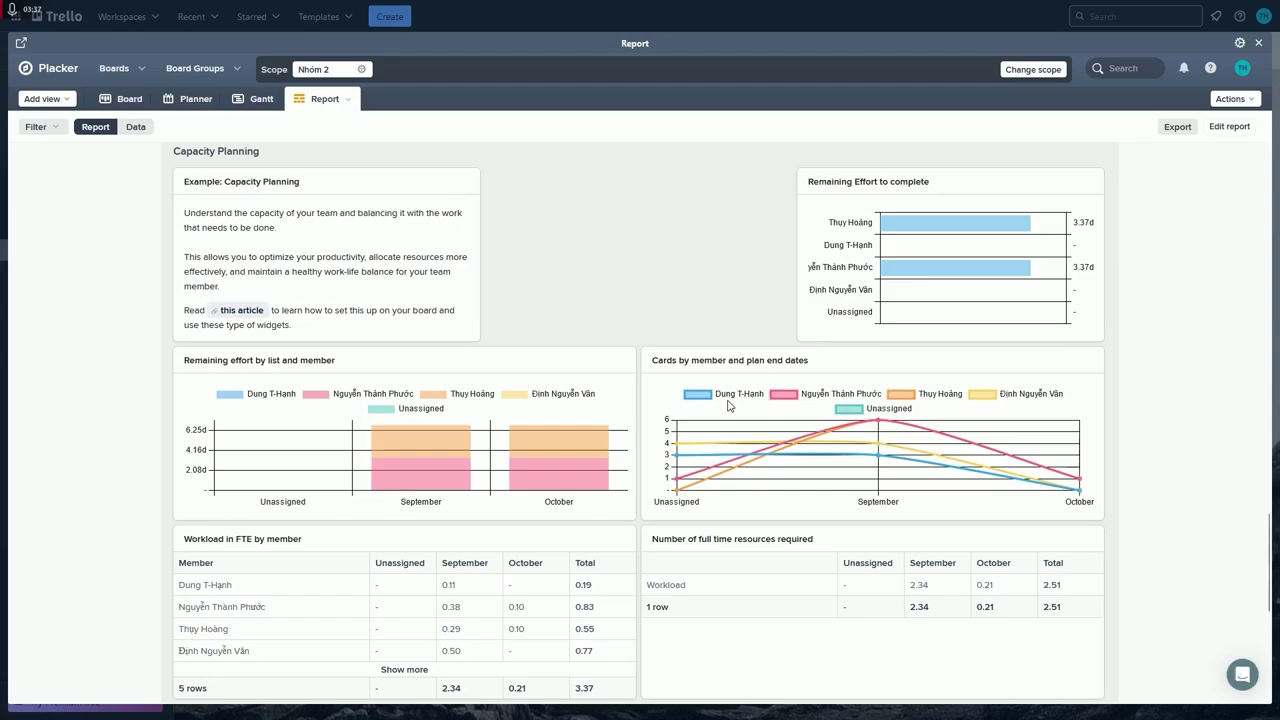
scroll(914, 431, down, 5)
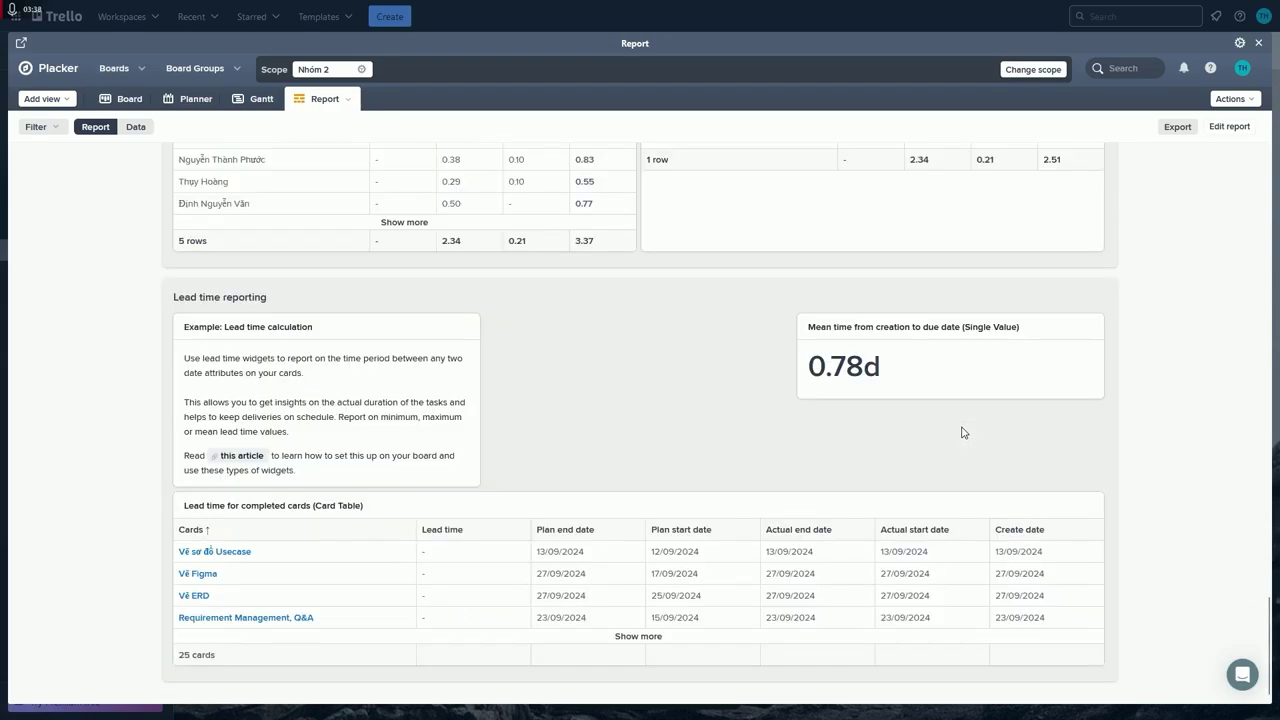
Open the report's export page and export the current report as a PDF
scroll(959, 432, up, 4)
click(1177, 128)
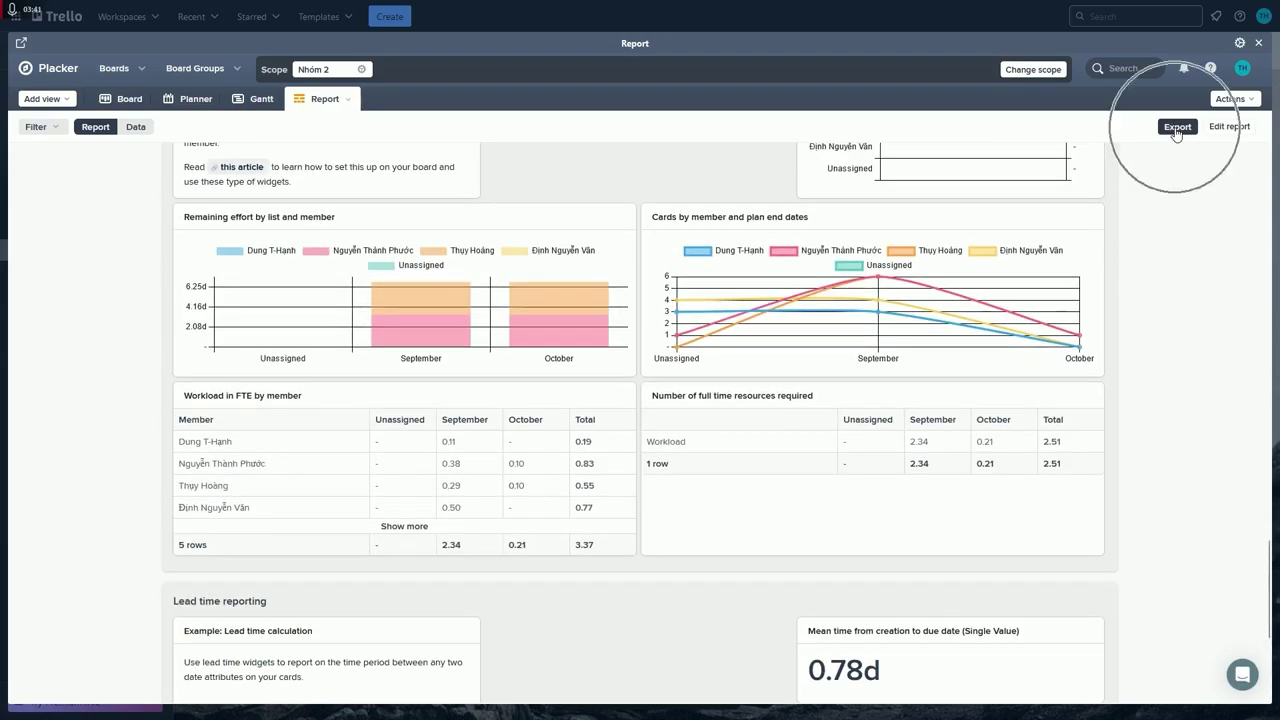
click(1177, 128)
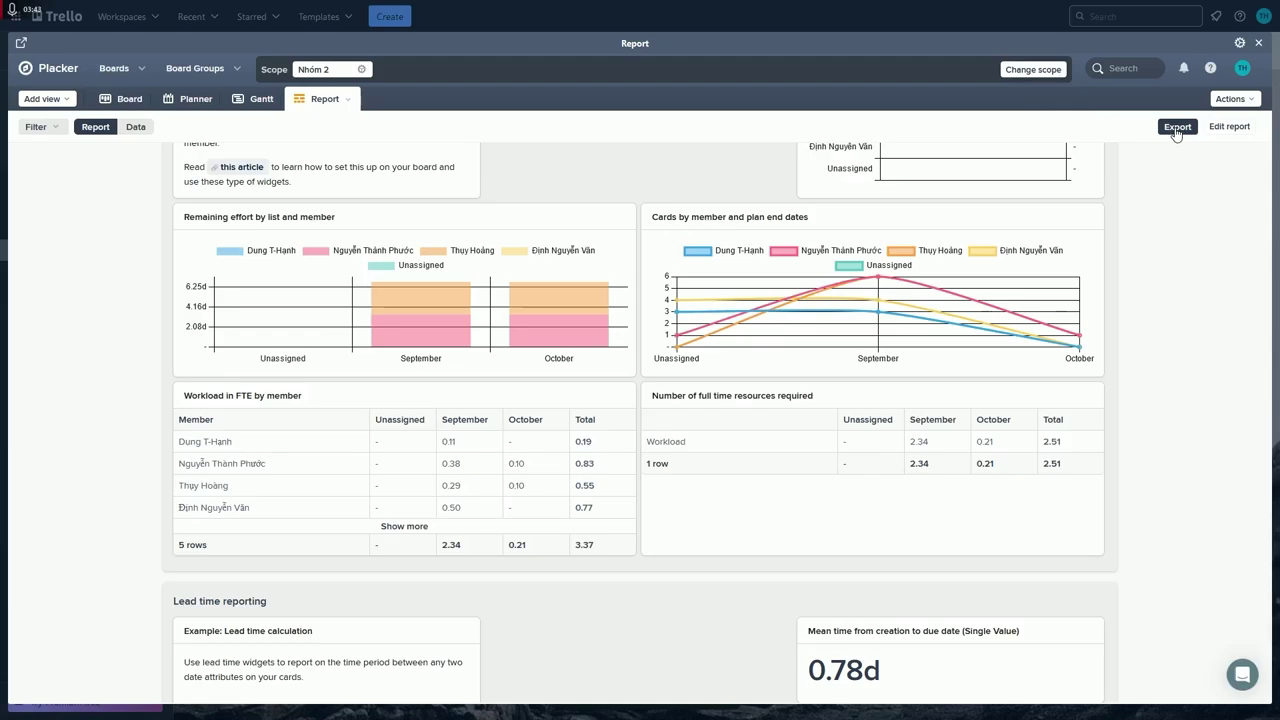
click(1177, 128)
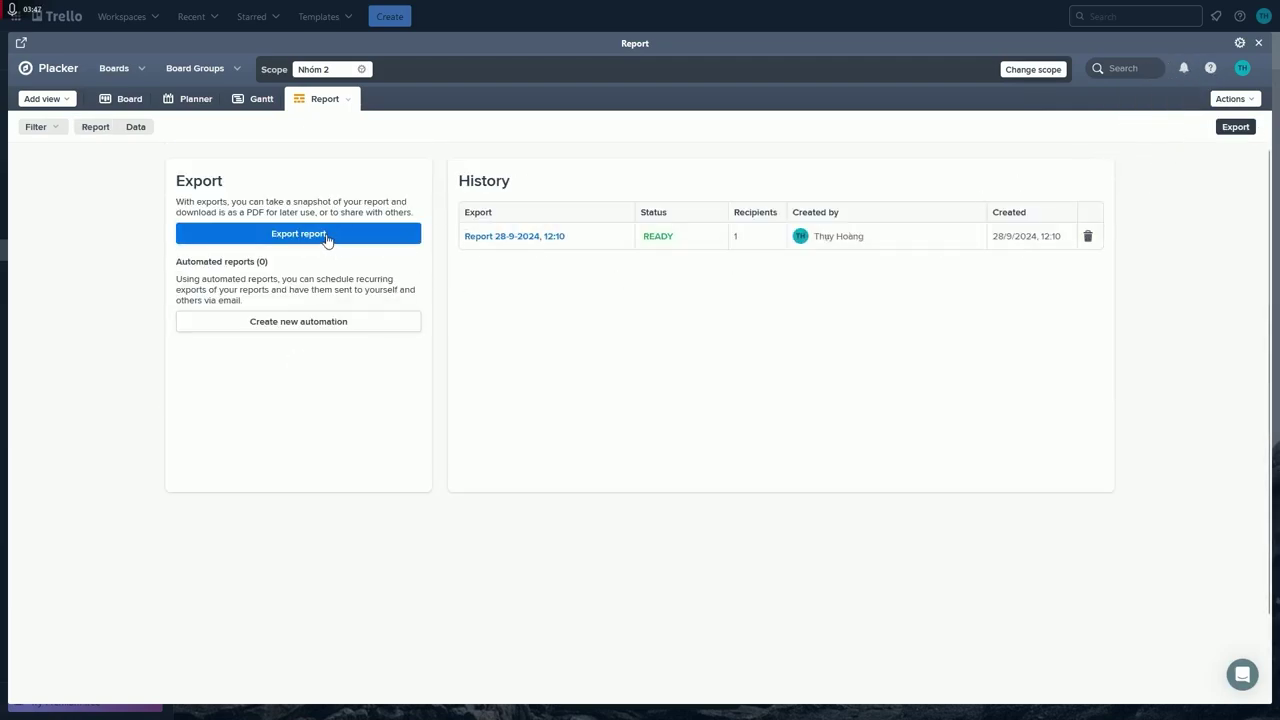
click(305, 236)
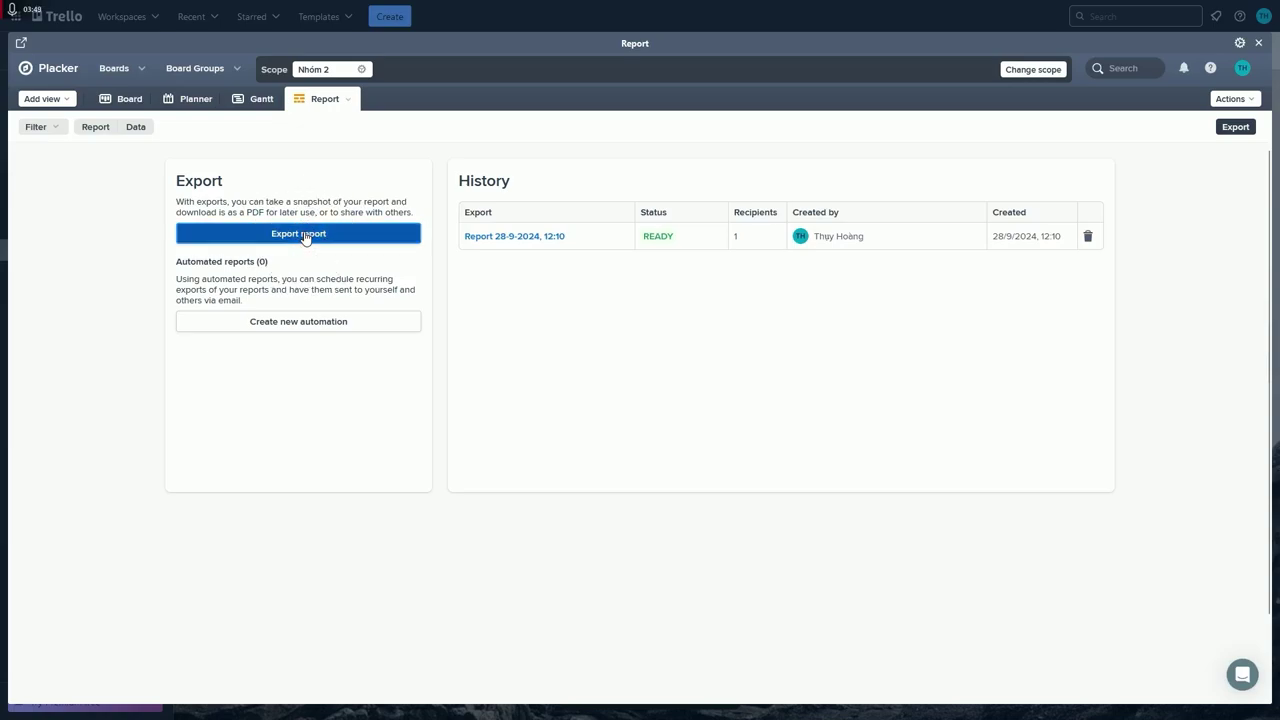
Examine the export history, comparing the status and details of the new export with the earlier 28-9-2024 report
drag(456, 240, 707, 241)
click(707, 241)
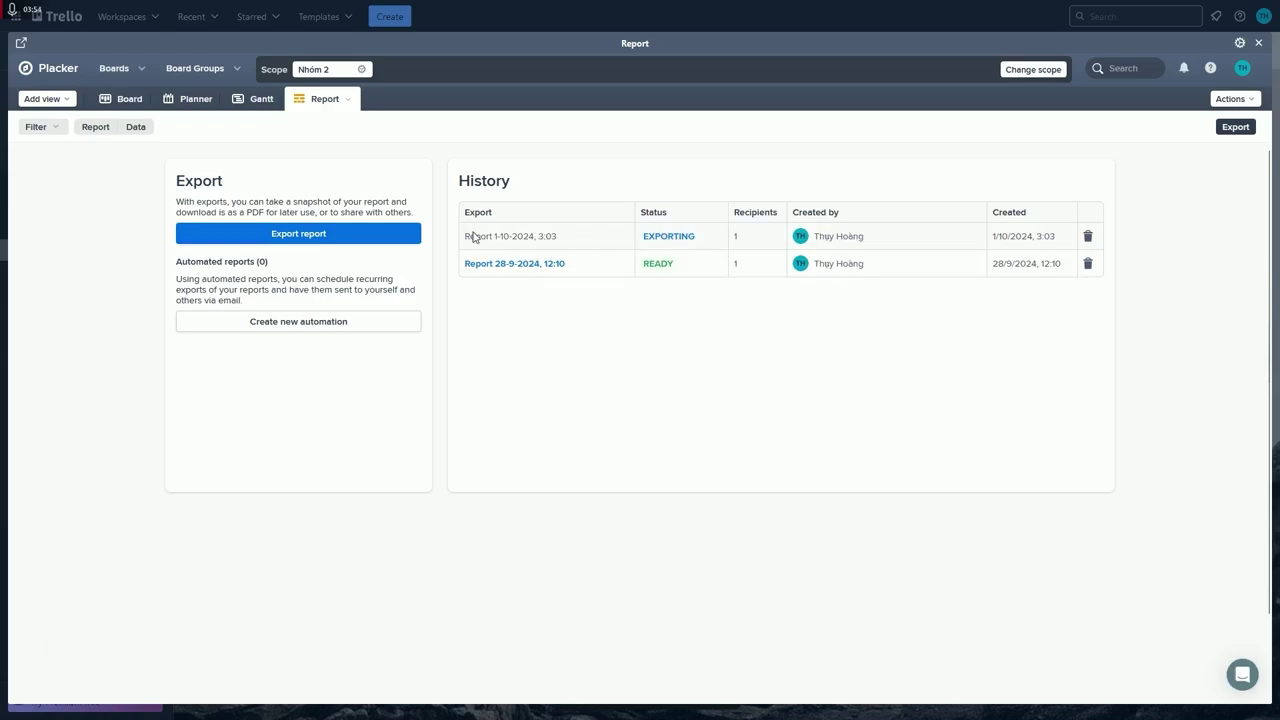
drag(463, 239, 1057, 239)
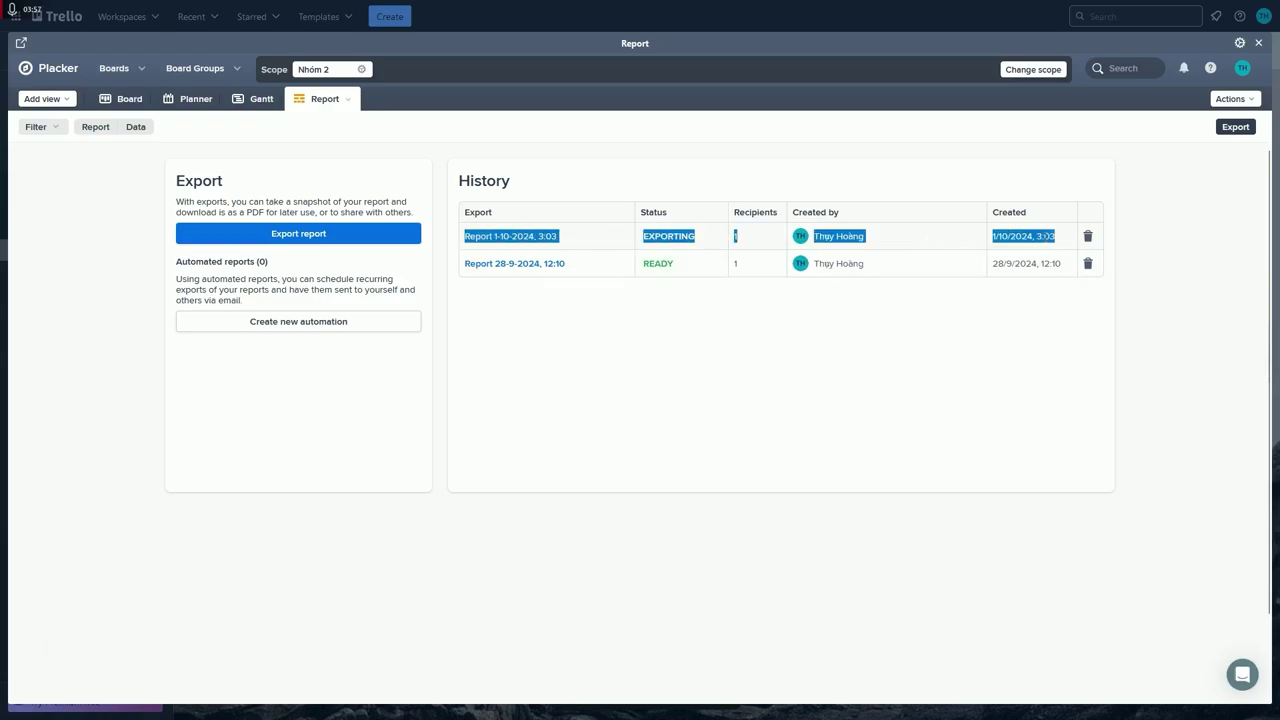
click(661, 269)
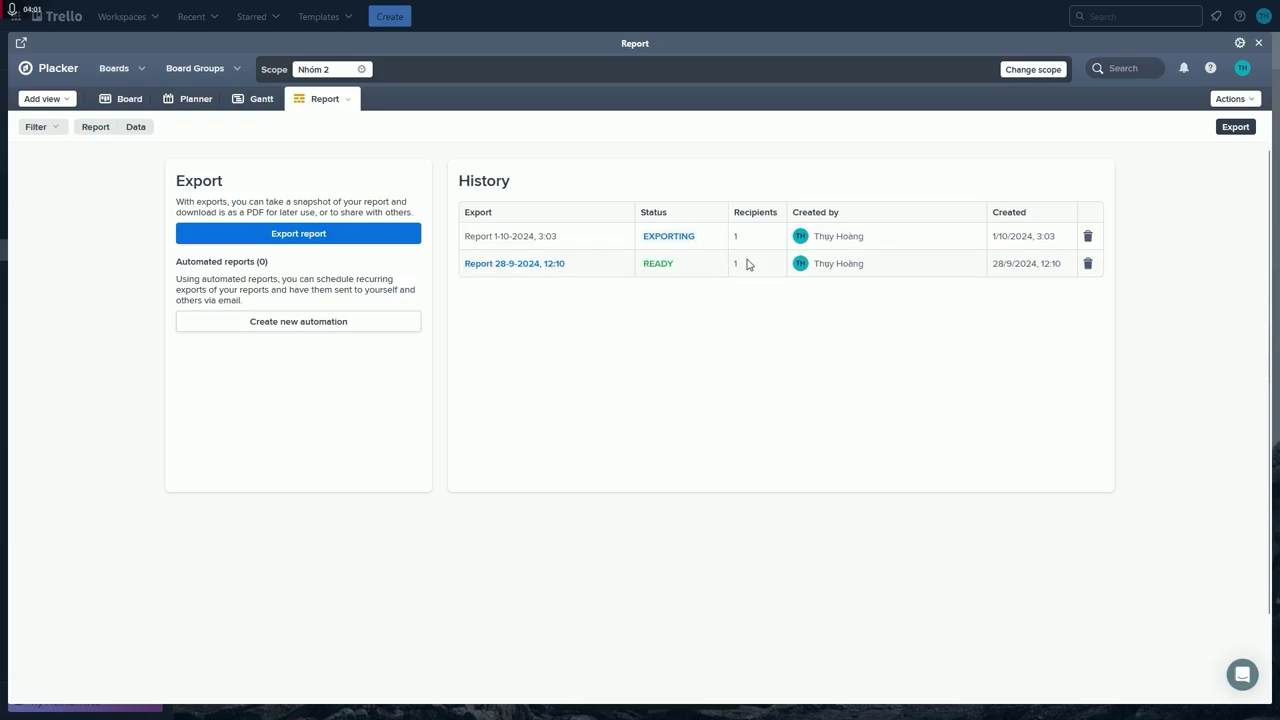
drag(789, 266, 466, 266)
drag(640, 268, 676, 268)
click(670, 268)
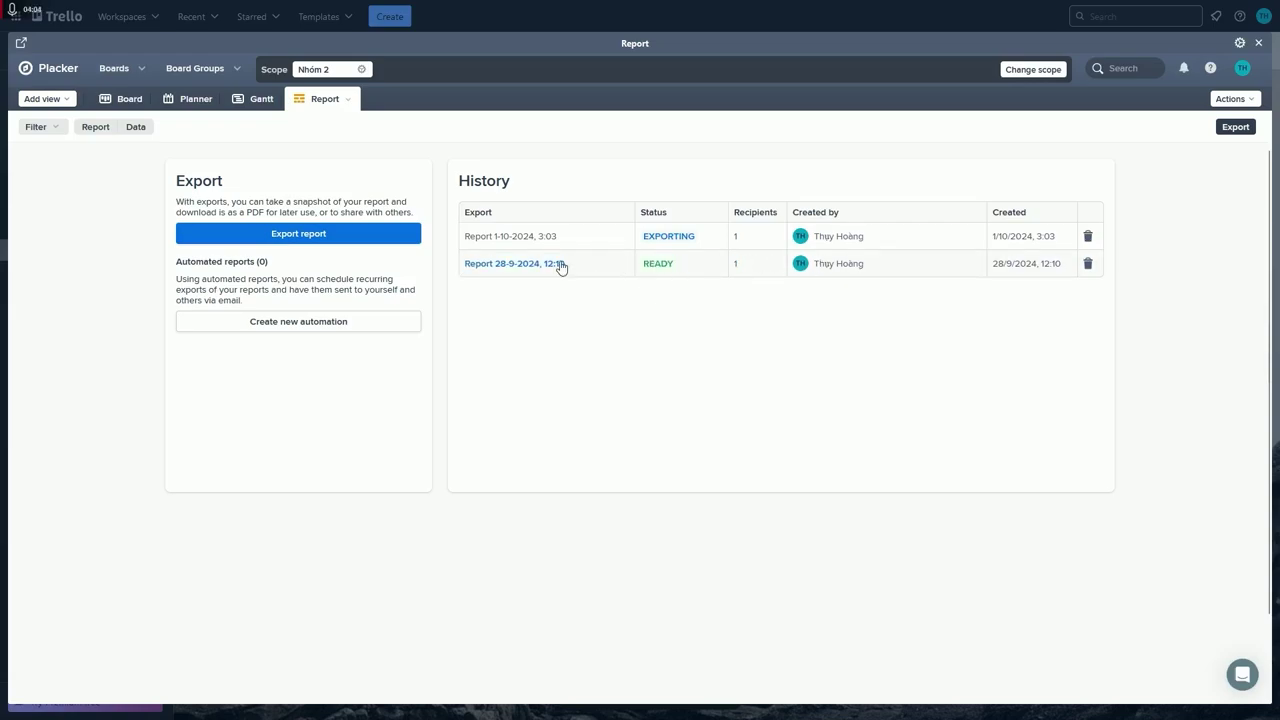
Open the exported PDF of "Report 28-9-2024, 12:10" from the export history
click(508, 266)
click(1028, 29)
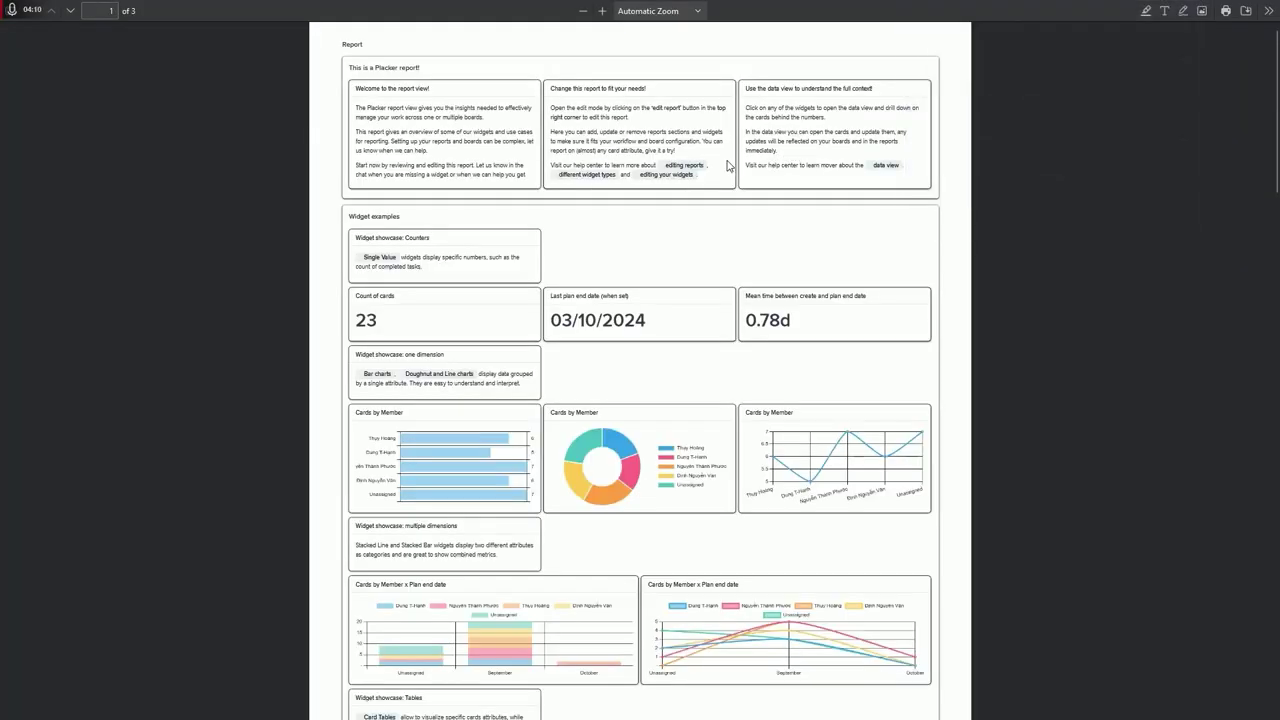
Examine the exported PDF's widget example charts, card tables and progress tracking section across its first two pages
scroll(640, 190, down, 3)
scroll(533, 268, down, 6)
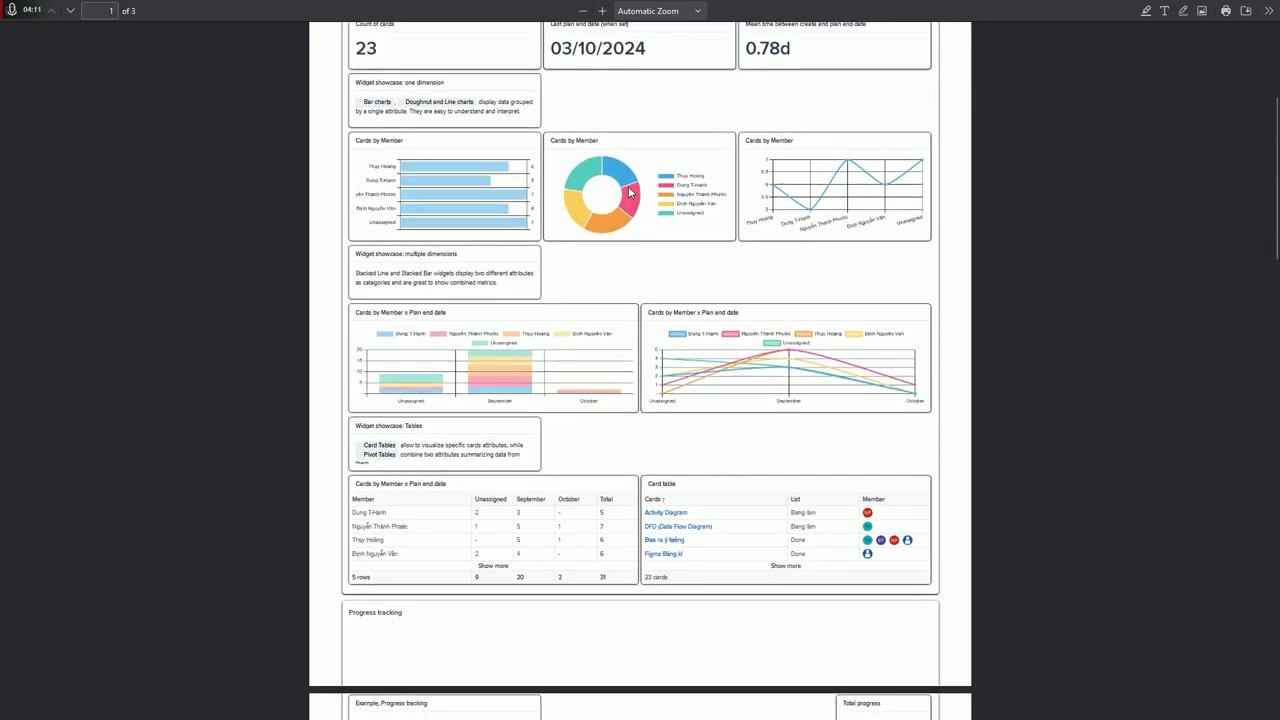
scroll(435, 309, down, 2)
drag(506, 374, 481, 360)
click(481, 361)
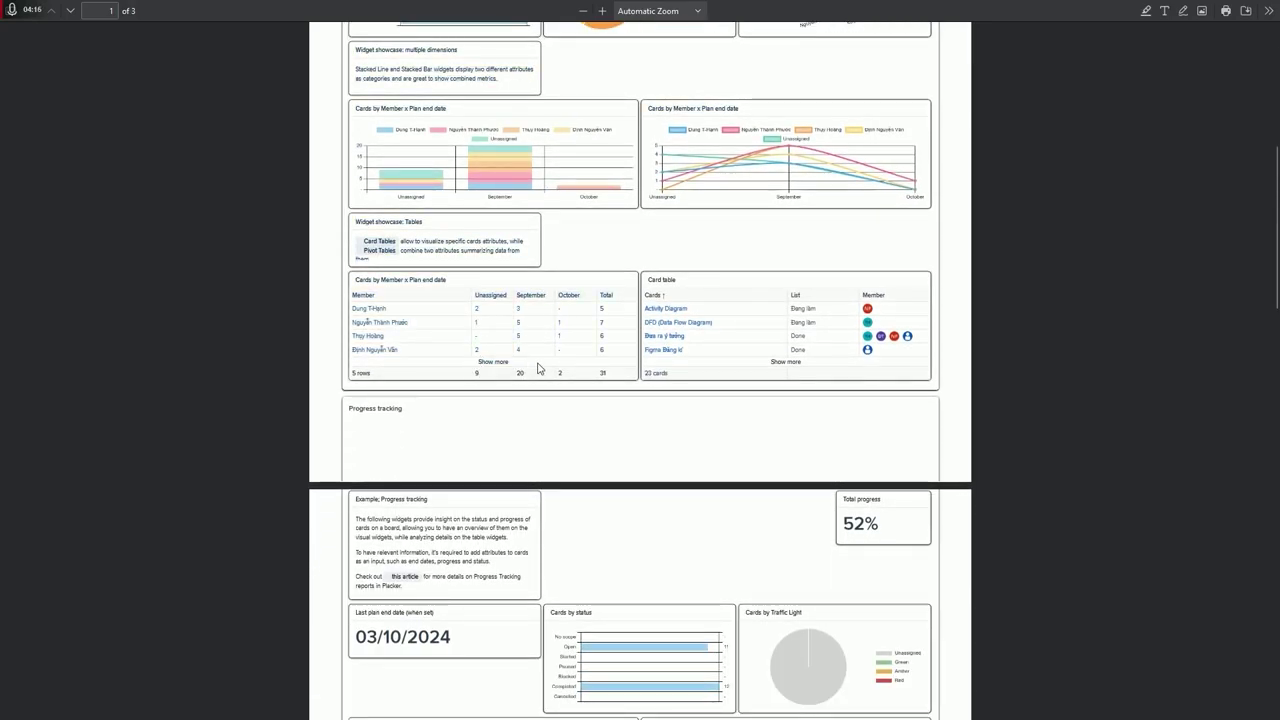
drag(755, 371, 801, 362)
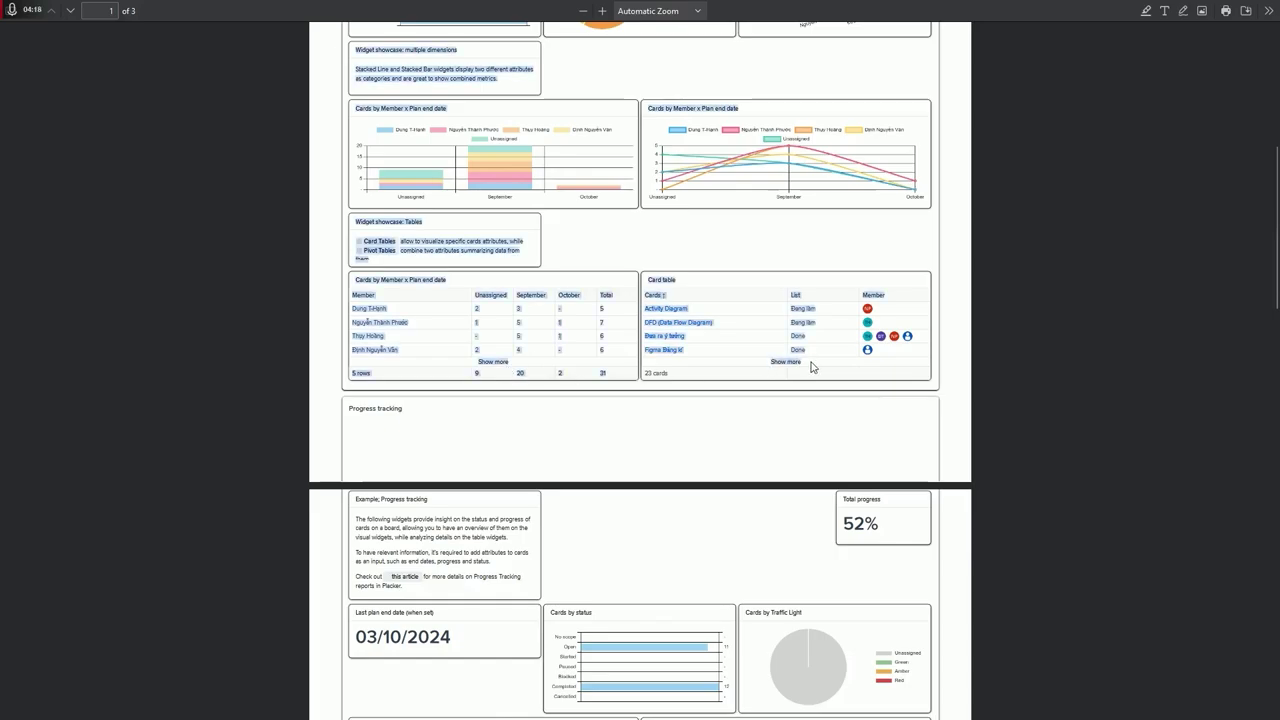
click(812, 367)
scroll(811, 363, down, 6)
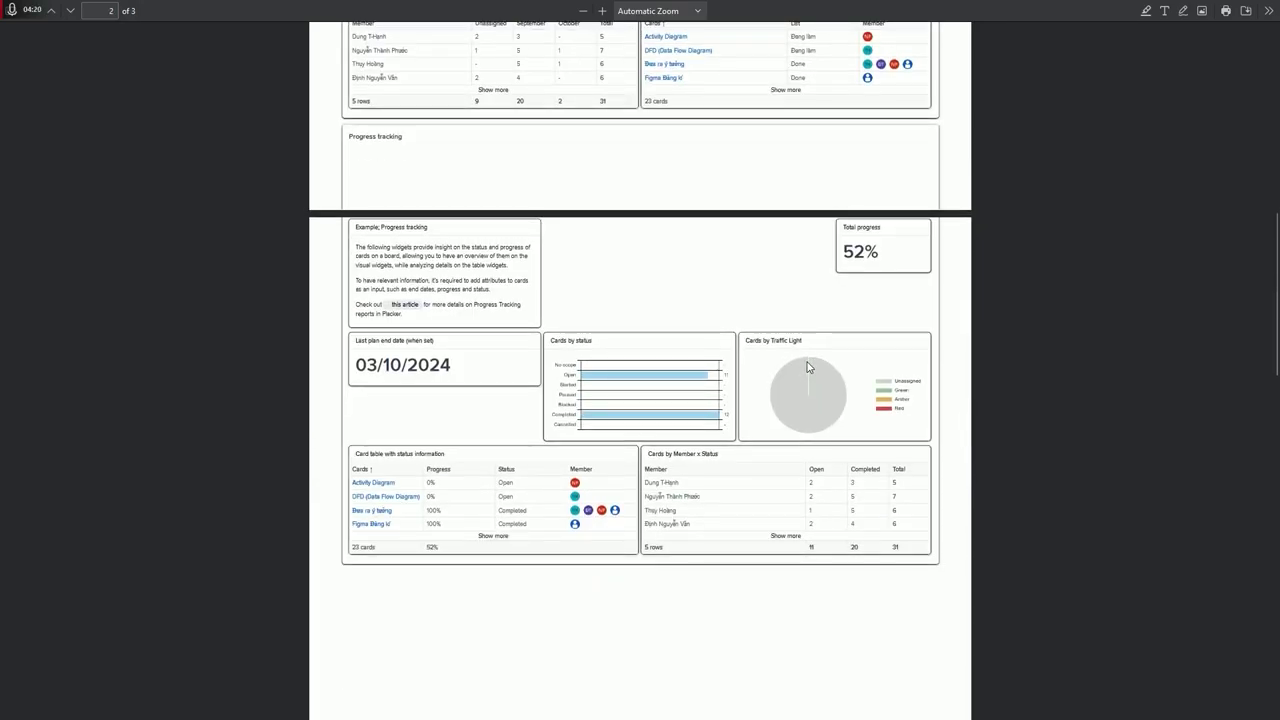
scroll(785, 373, up, 15)
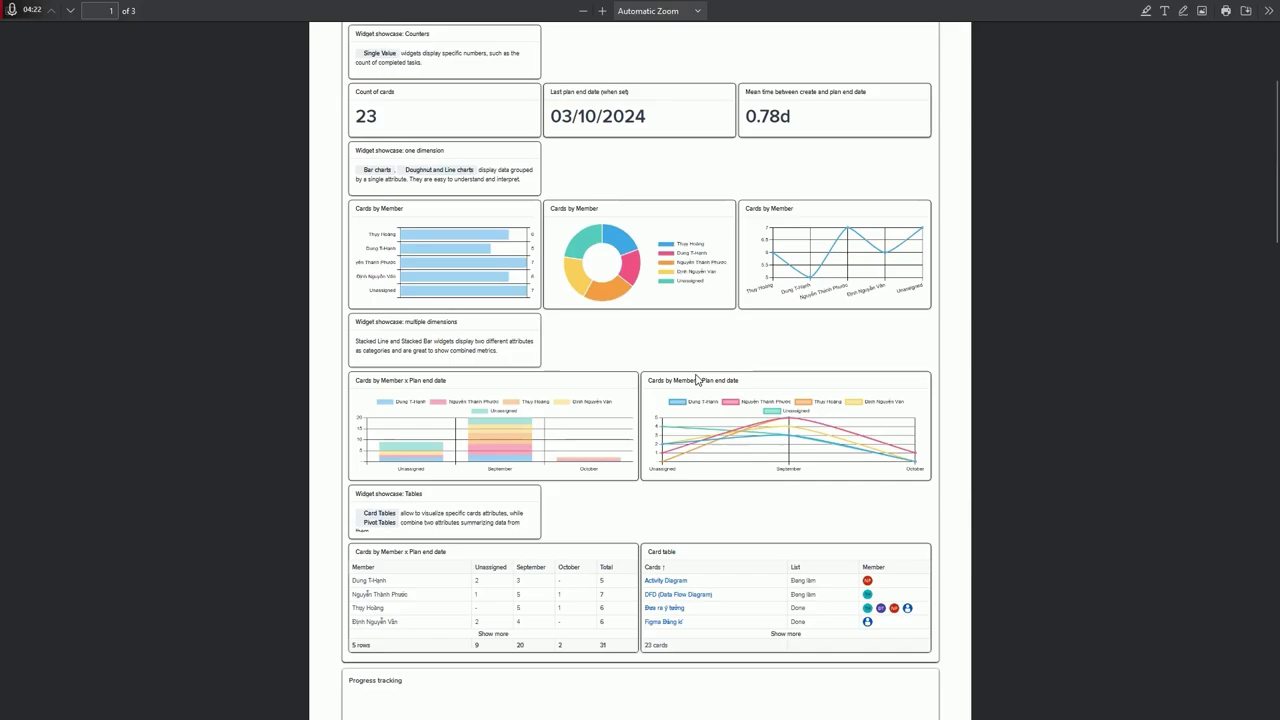